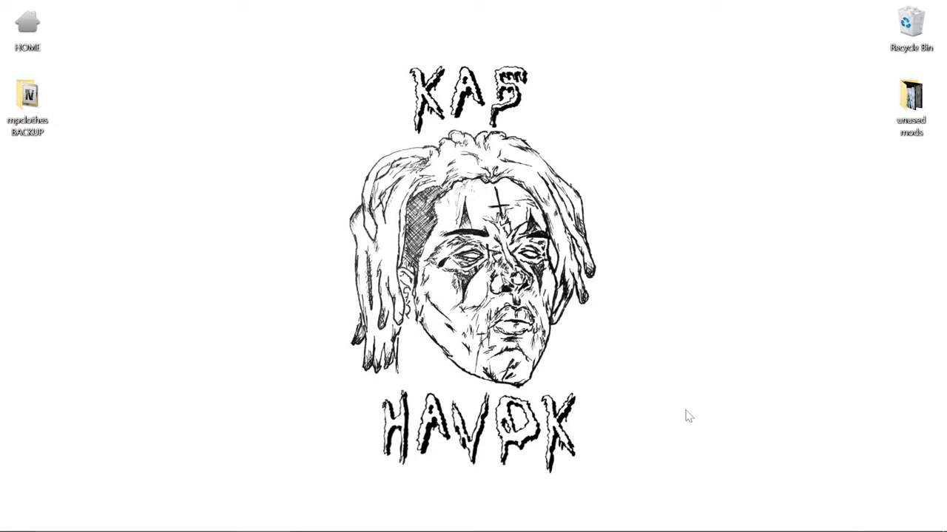
Open GTA5-Mods.com in Chrome and enter mpClothes in the site's search box
{"action": "mouse_move", "coordinate": [607, 531]}
{"action": "left_click", "coordinate": [430, 522]}
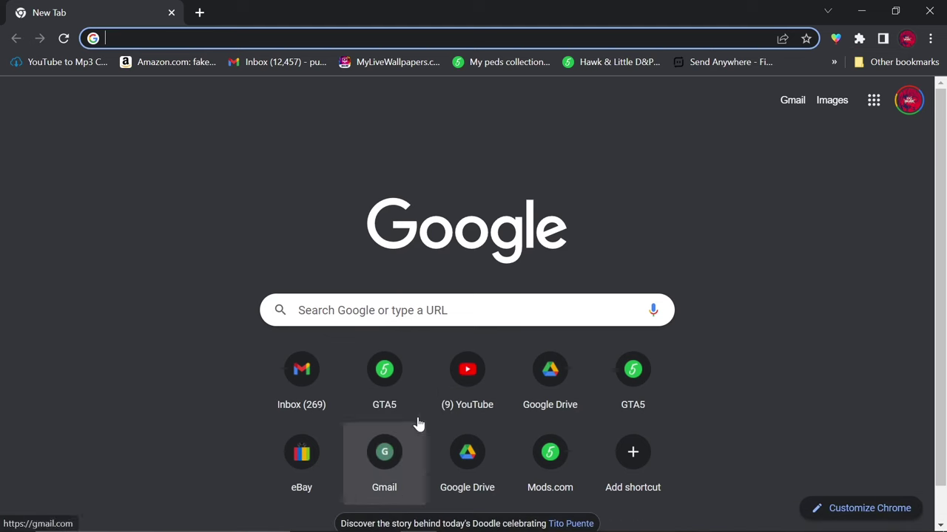
{"action": "left_click", "coordinate": [389, 393]}
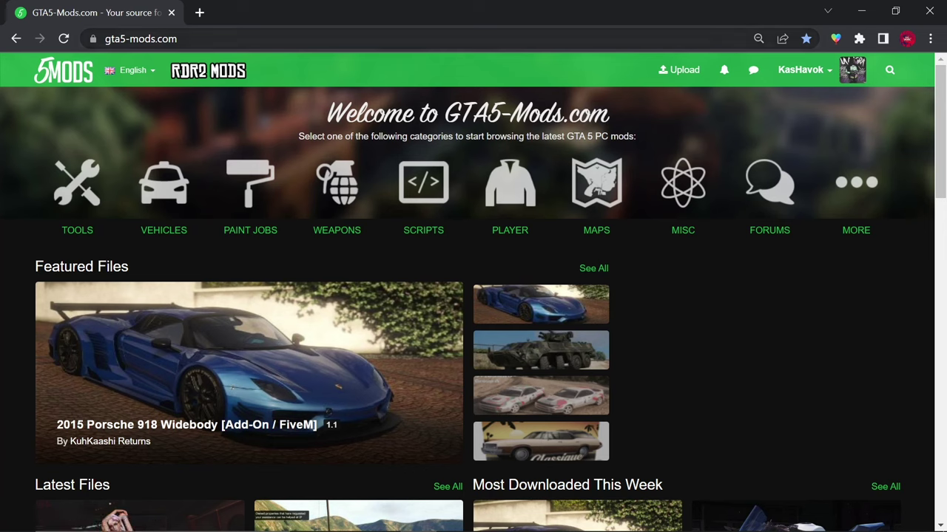
{"action": "left_click", "coordinate": [141, 39]}
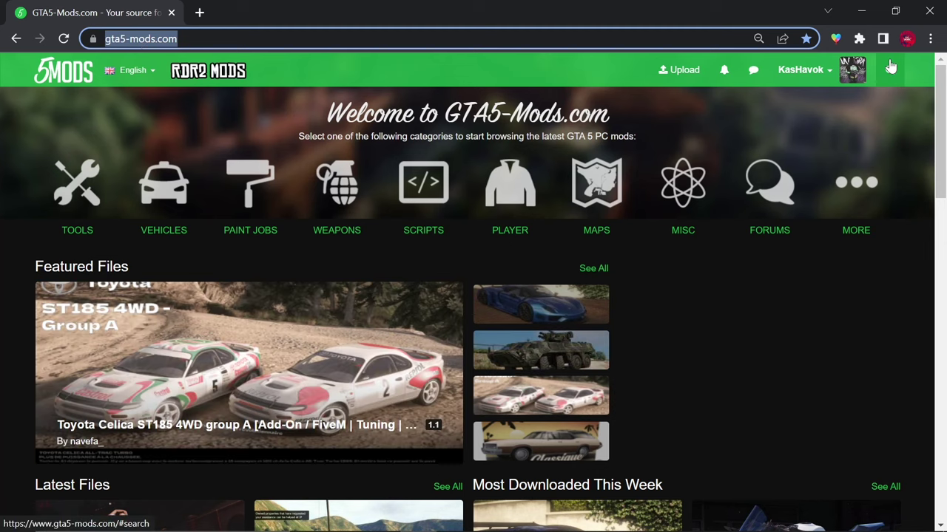
{"action": "left_click", "coordinate": [890, 69]}
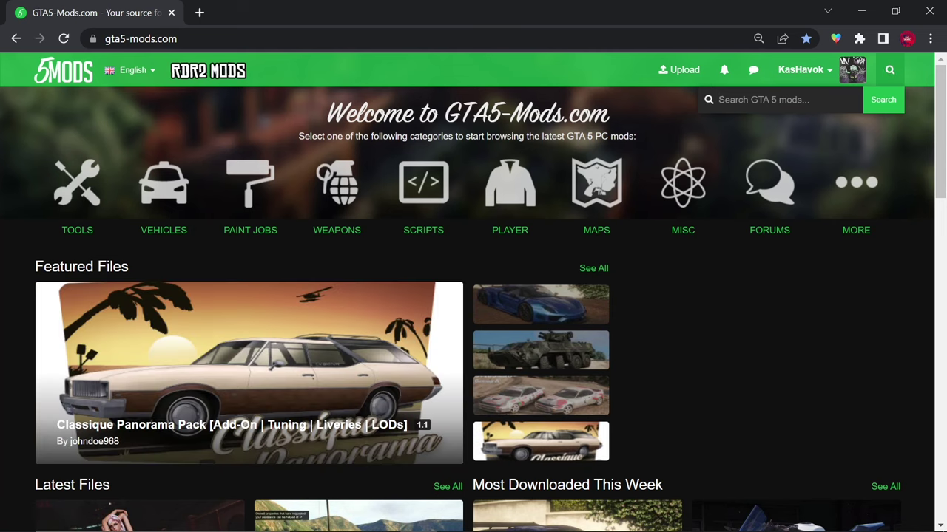
{"action": "type", "text": "mpClothes"}
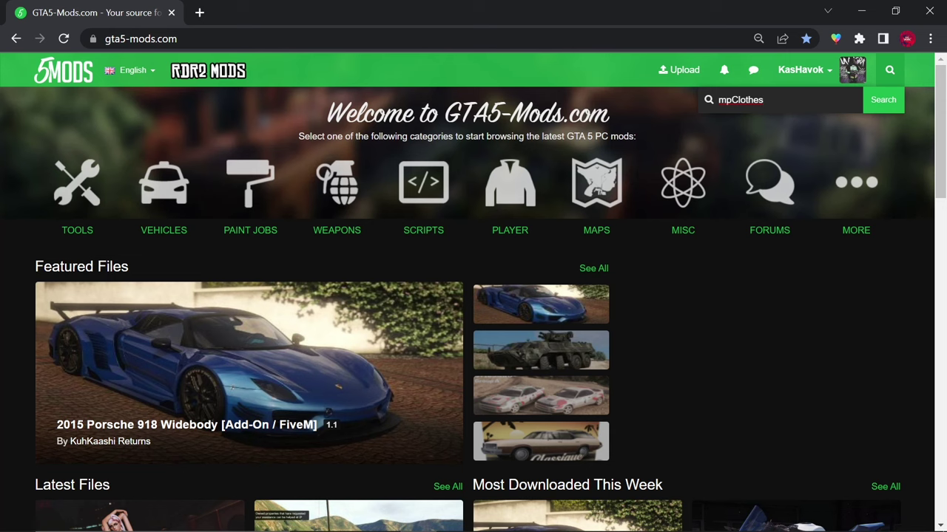
Search mpClothes, open 'mpClothes - Addon Clothing Slots' and scroll to its character slot examples
{"action": "left_click", "coordinate": [898, 102]}
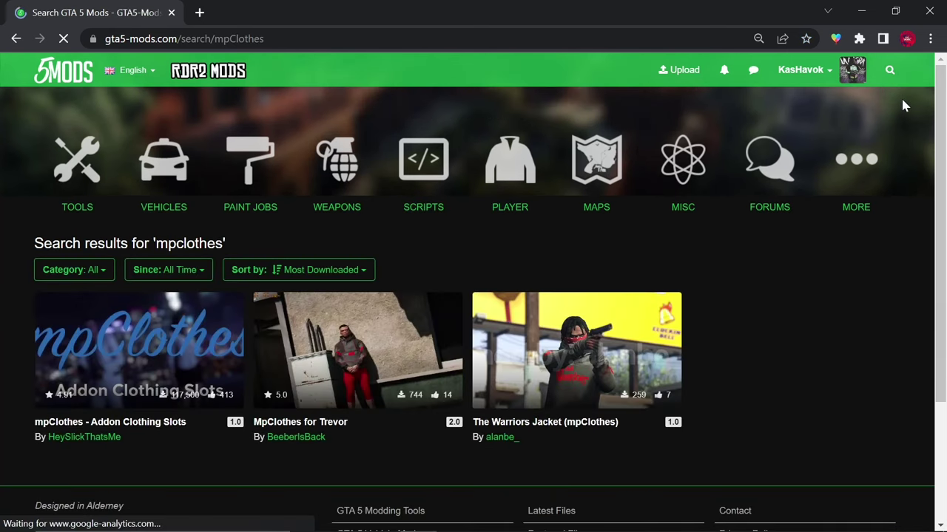
{"action": "left_click", "coordinate": [131, 391]}
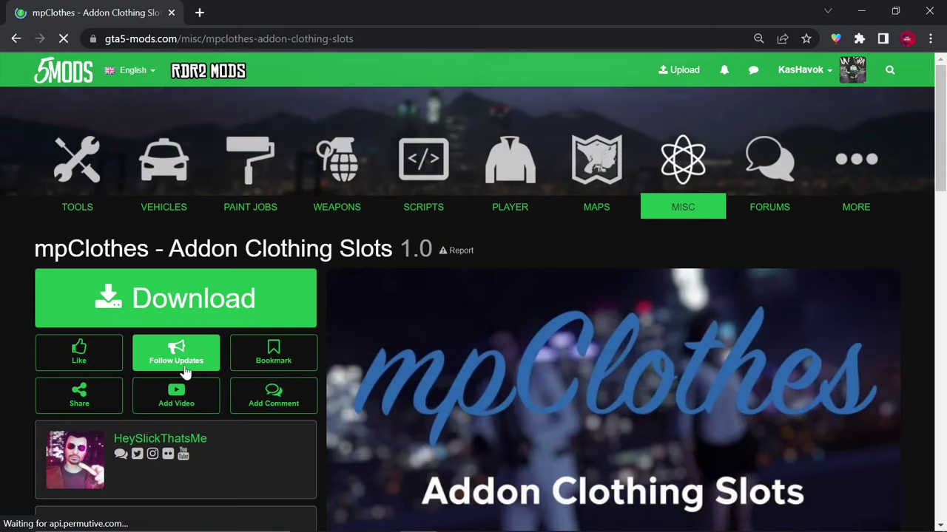
{"action": "scroll", "coordinate": [380, 192], "scroll_direction": "down", "scroll_amount": 2}
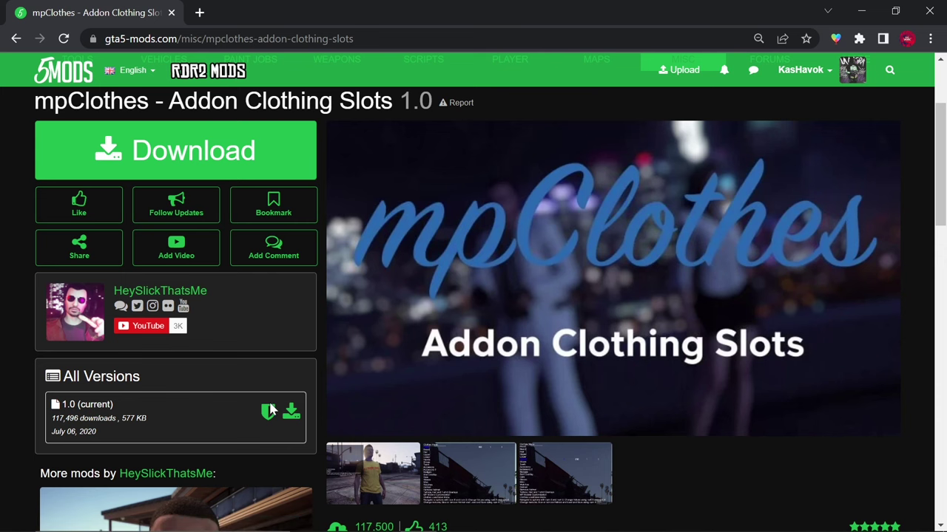
{"action": "scroll", "coordinate": [308, 368], "scroll_direction": "down", "scroll_amount": 3}
{"action": "scroll", "coordinate": [436, 351], "scroll_direction": "down", "scroll_amount": 1}
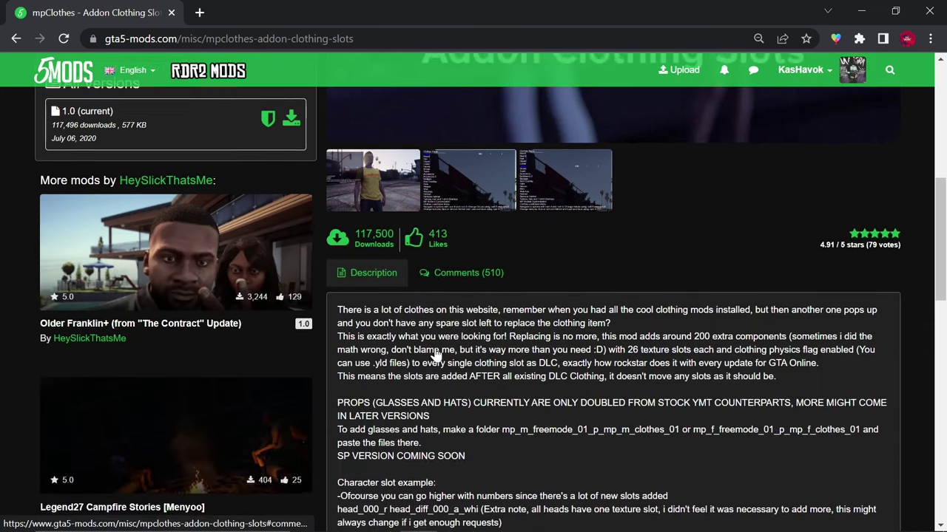
{"action": "scroll", "coordinate": [451, 333], "scroll_direction": "down", "scroll_amount": 2}
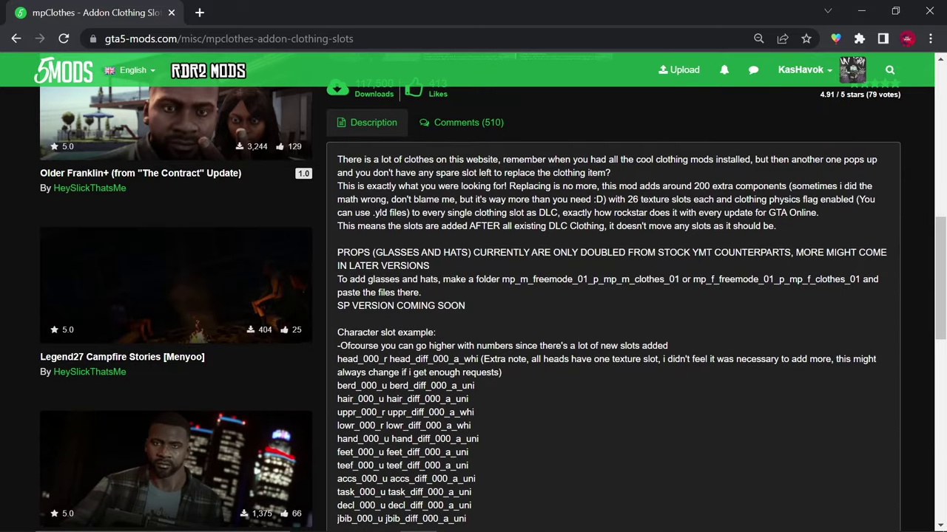
{"action": "scroll", "coordinate": [493, 293], "scroll_direction": "down", "scroll_amount": 1}
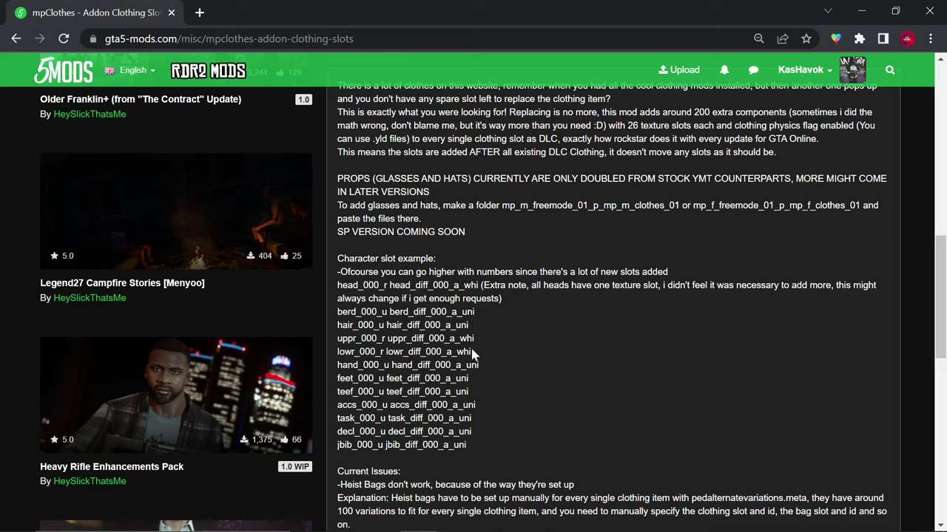
{"action": "left_click_drag", "start_coordinate": [475, 355], "coordinate": [456, 352]}
{"action": "left_click", "coordinate": [491, 352]}
{"action": "left_click_drag", "start_coordinate": [333, 259], "coordinate": [557, 451]}
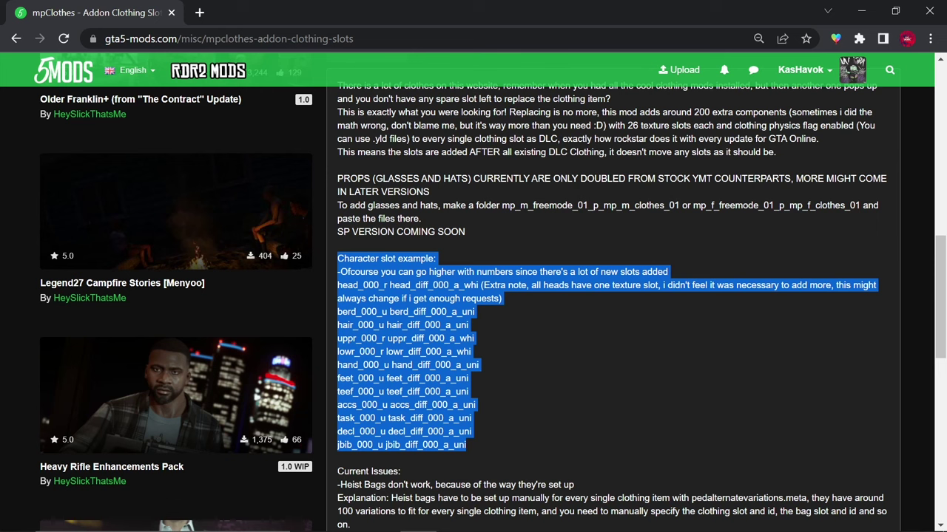
{"action": "left_click", "coordinate": [407, 364]}
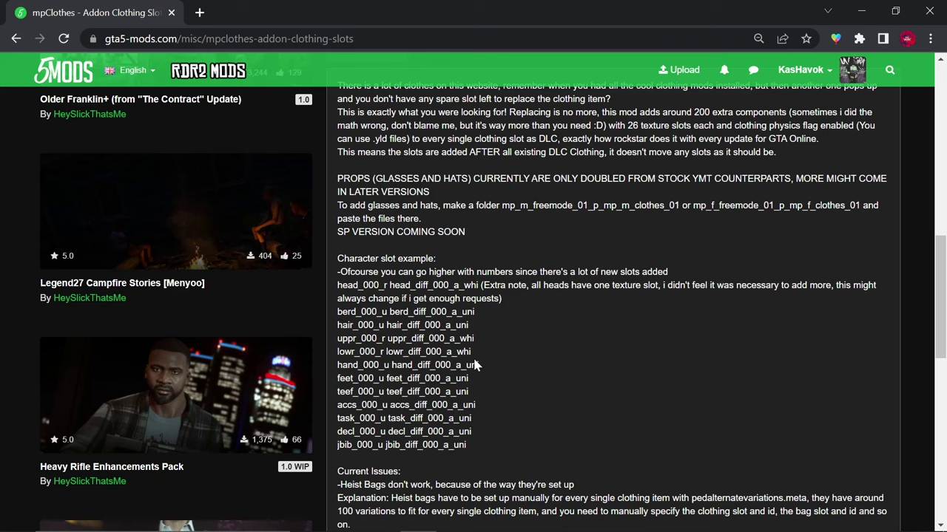
{"action": "scroll", "coordinate": [474, 361], "scroll_direction": "up", "scroll_amount": 5}
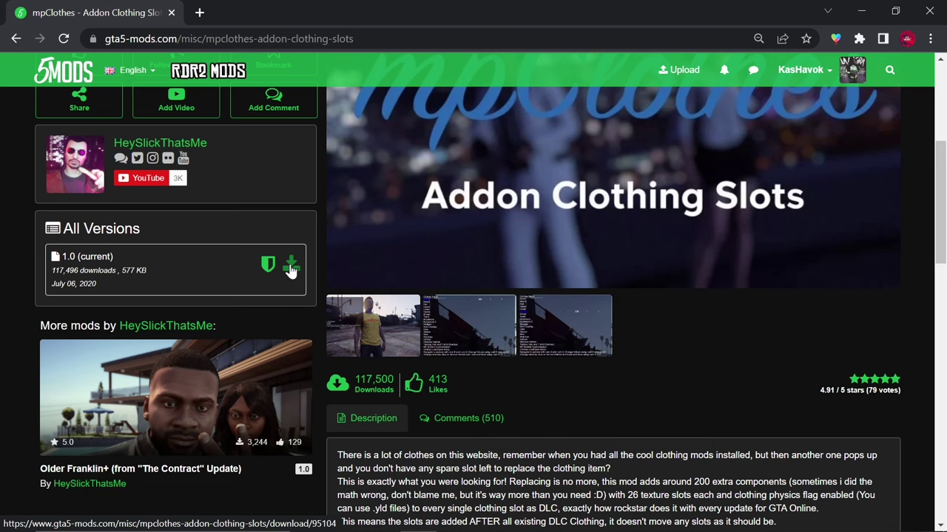
Download mpClothes version 1.0 and open the downloaded 7a41d3-mpclothes.rar
{"action": "left_click", "coordinate": [291, 268]}
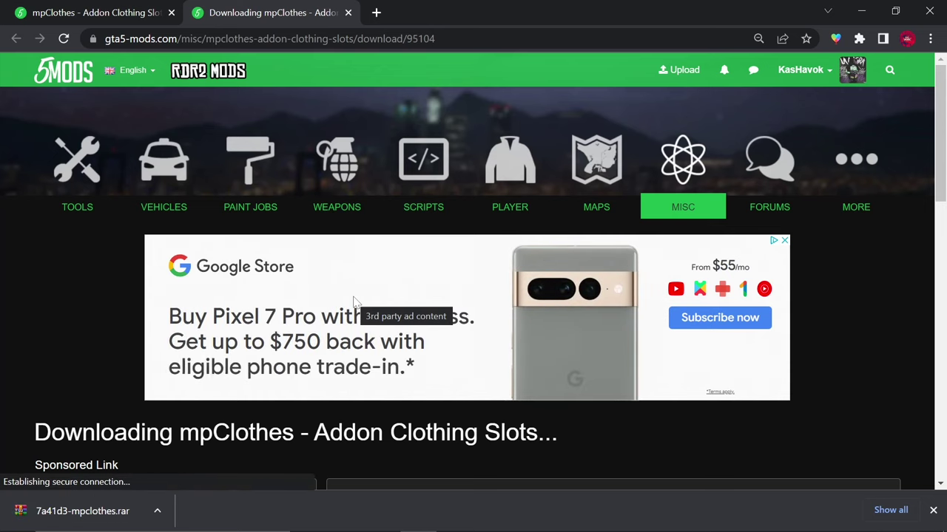
{"action": "mouse_move", "coordinate": [53, 510]}
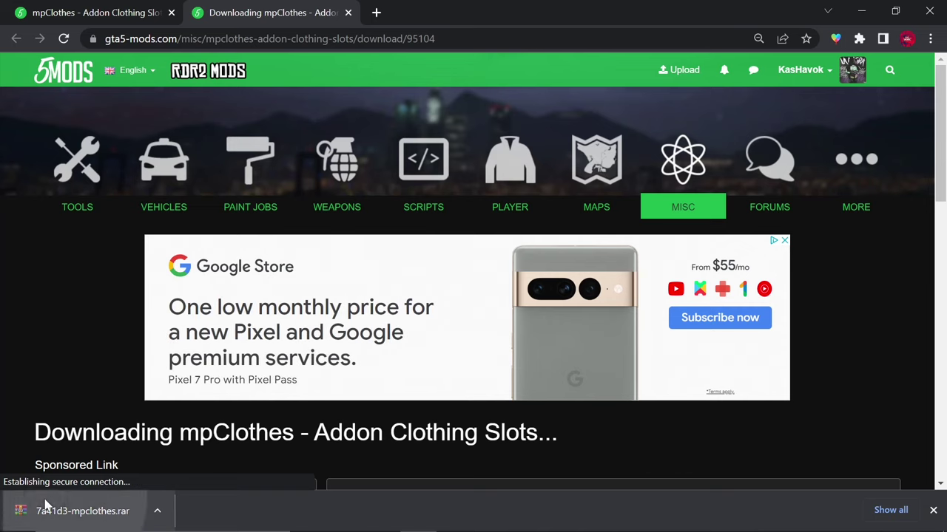
{"action": "left_click", "coordinate": [30, 511]}
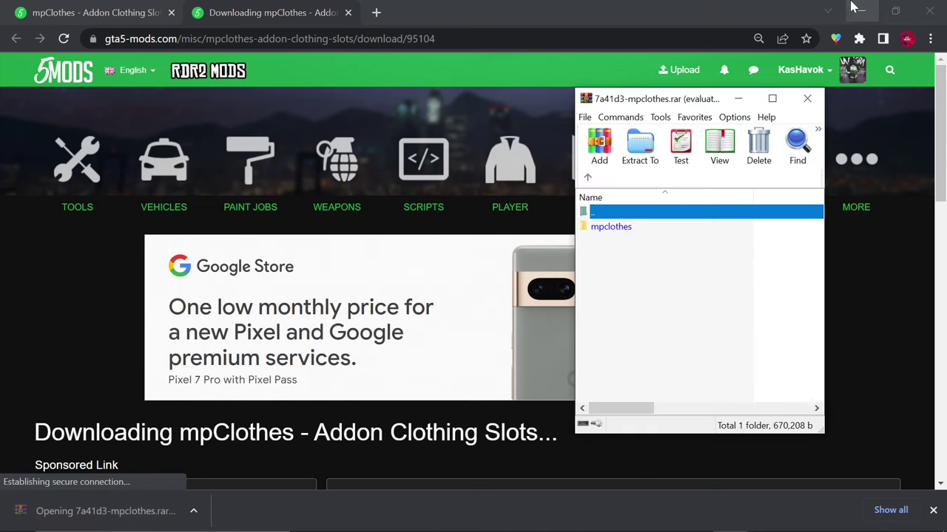
Minimise Chrome and close the WinRAR licence reminder, keeping the mpclothes archive open
{"action": "left_click", "coordinate": [857, 9]}
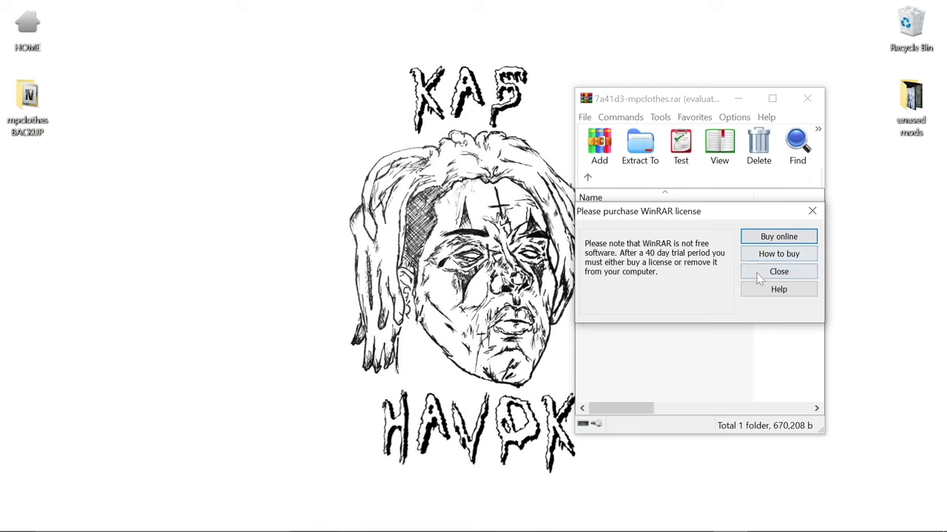
{"action": "left_click", "coordinate": [759, 275]}
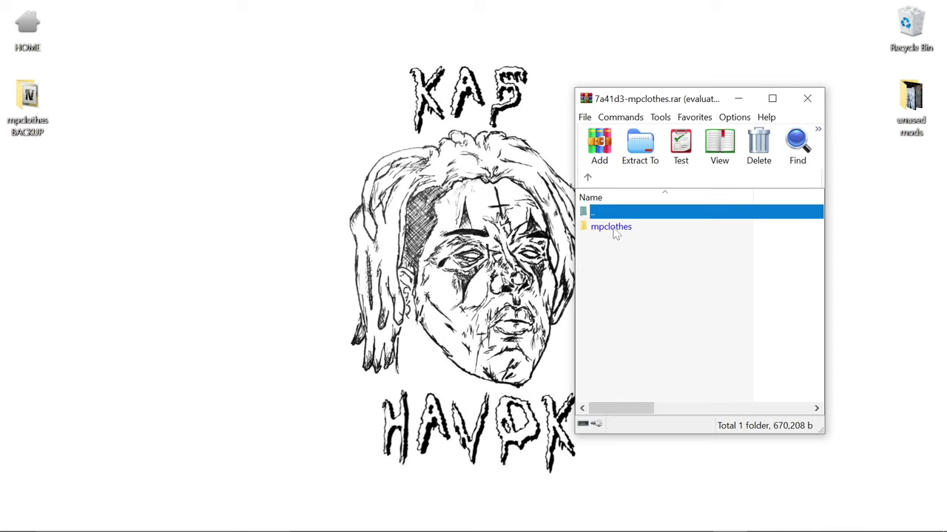
{"action": "mouse_move", "coordinate": [521, 529]}
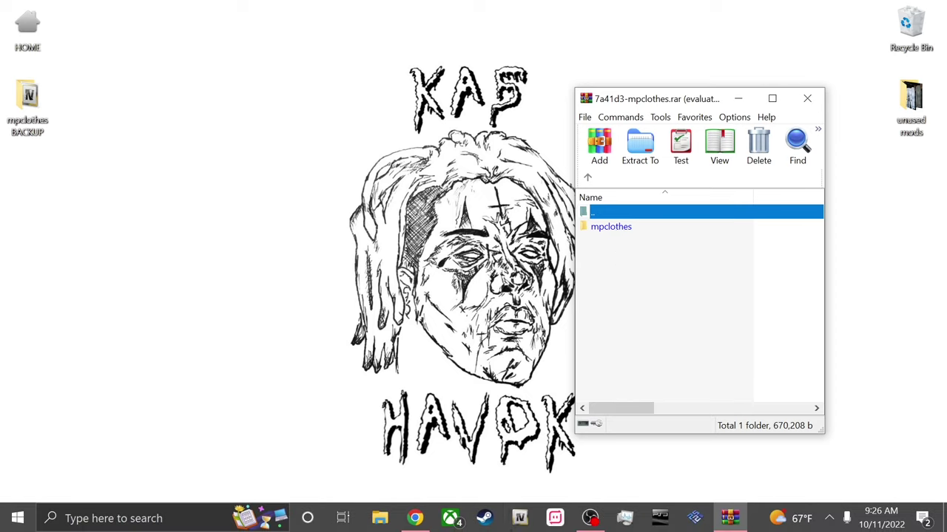
In OpenIV, navigate to the GTA V mods\update\x64\dlcpacks folder
{"action": "left_click", "coordinate": [522, 523]}
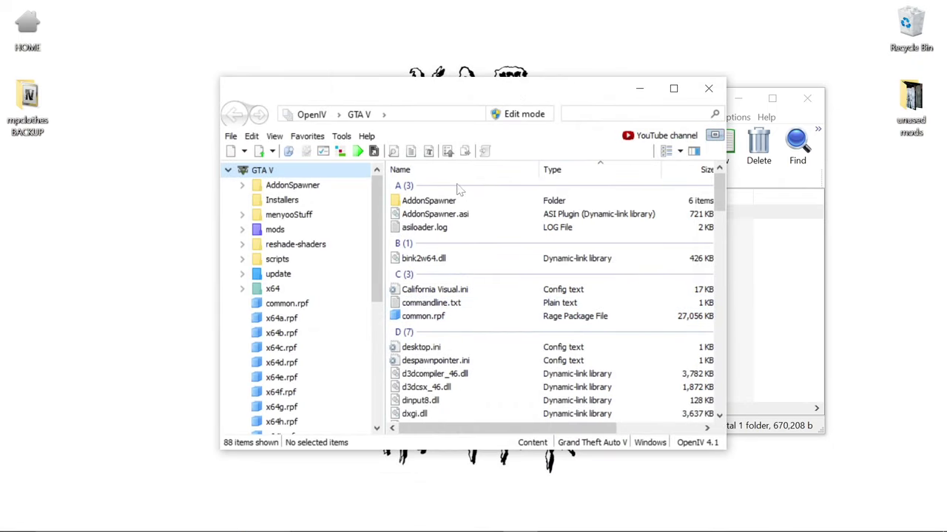
{"action": "left_click", "coordinate": [290, 231]}
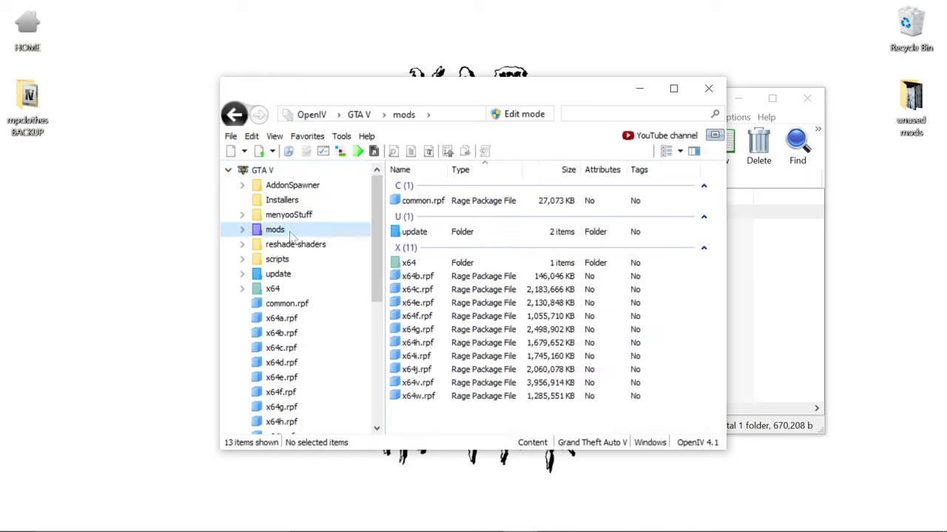
{"action": "double_click", "coordinate": [454, 232]}
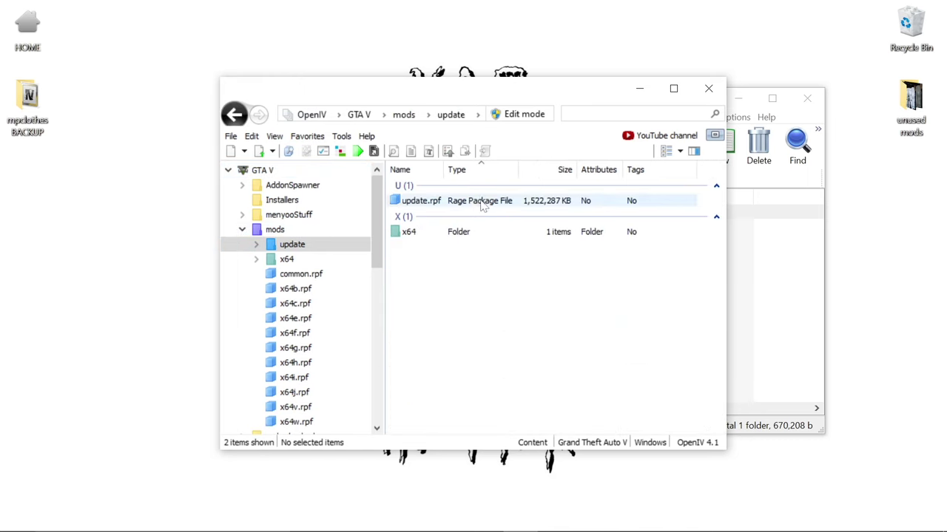
{"action": "double_click", "coordinate": [482, 206]}
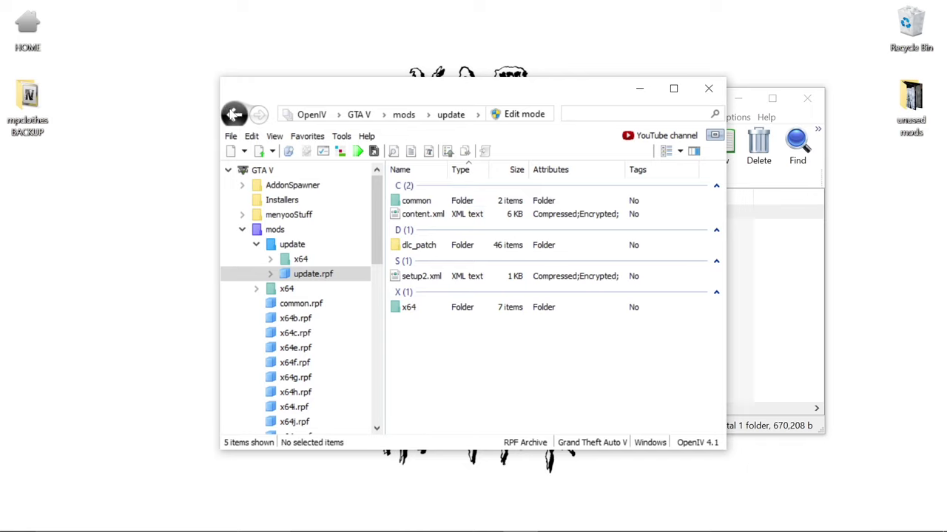
{"action": "left_click", "coordinate": [234, 114]}
{"action": "double_click", "coordinate": [414, 232]}
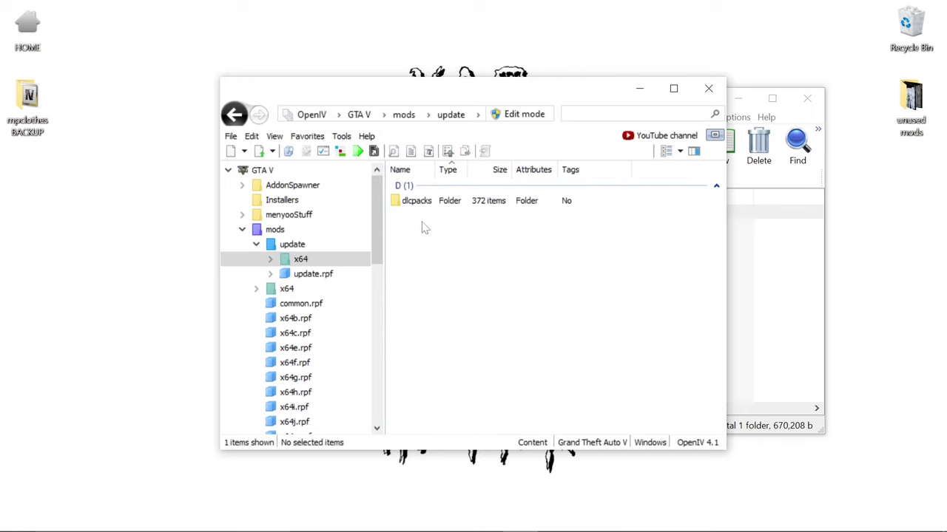
{"action": "left_click", "coordinate": [438, 207]}
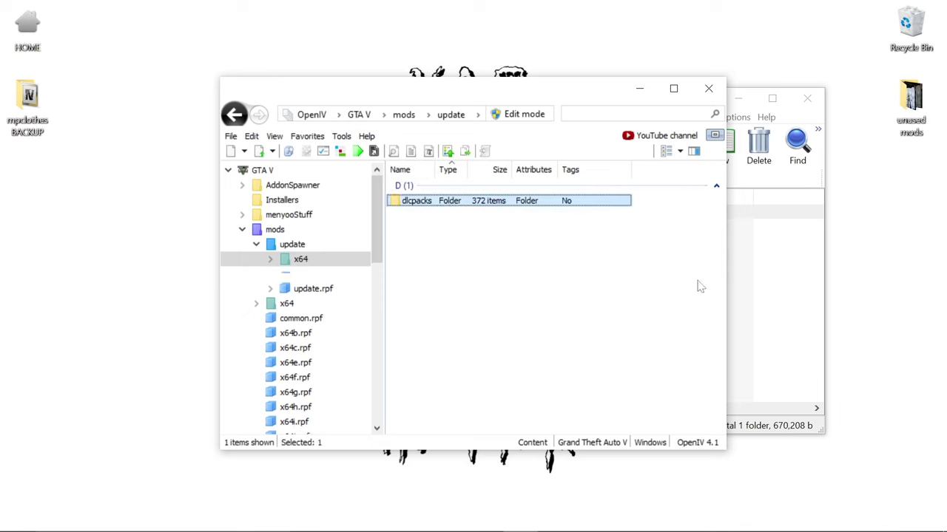
{"action": "left_click", "coordinate": [766, 272]}
Switch OpenIV into edit mode after the first attempt to drag mpclothes in fails
{"action": "mouse_move", "coordinate": [615, 228]}
{"action": "left_mouse_down"}
{"action": "mouse_move", "coordinate": [545, 199]}
{"action": "mouse_move", "coordinate": [628, 226]}
{"action": "left_mouse_up"}
{"action": "left_click", "coordinate": [619, 287]}
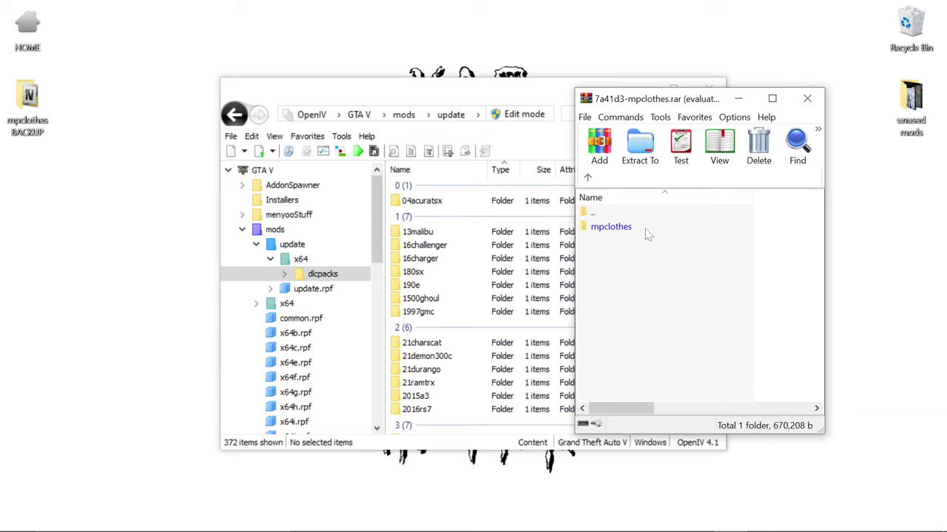
{"action": "double_click", "coordinate": [643, 227]}
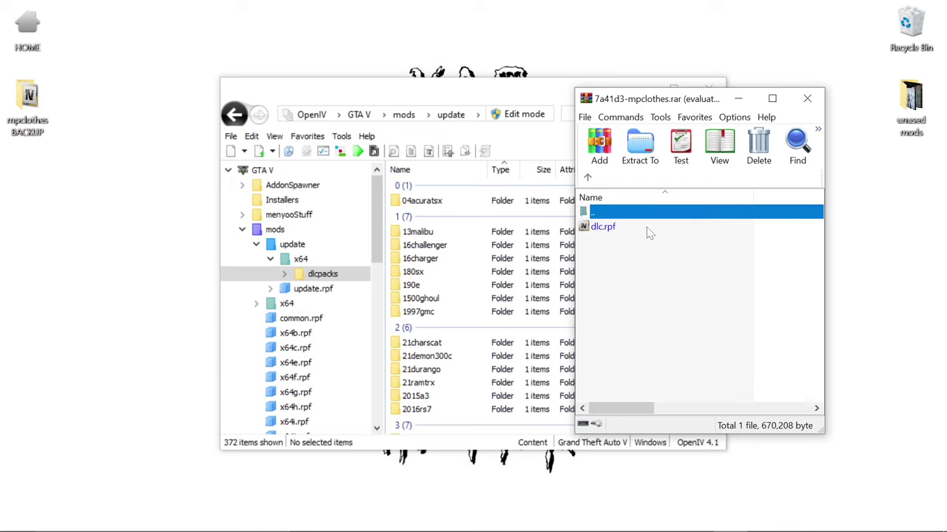
{"action": "left_click", "coordinate": [587, 178]}
{"action": "left_click_drag", "start_coordinate": [623, 233], "coordinate": [458, 173]}
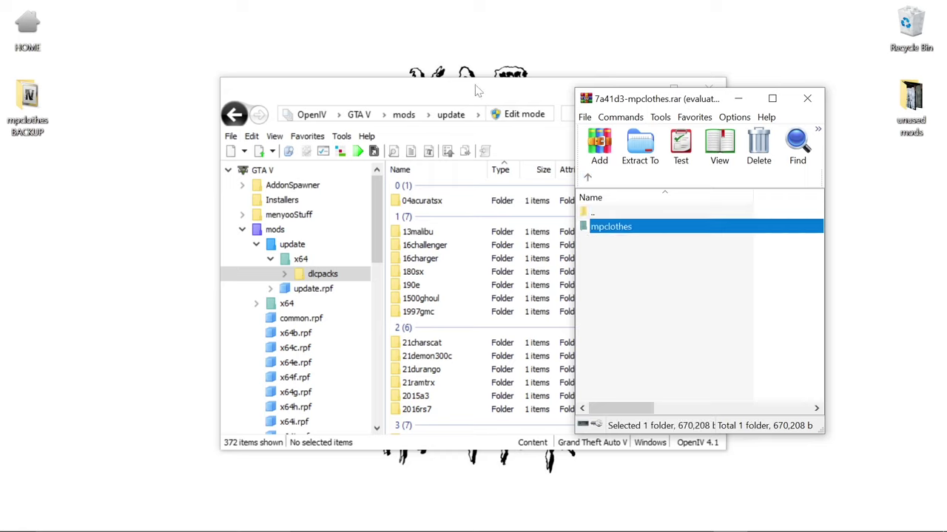
{"action": "left_click", "coordinate": [510, 114]}
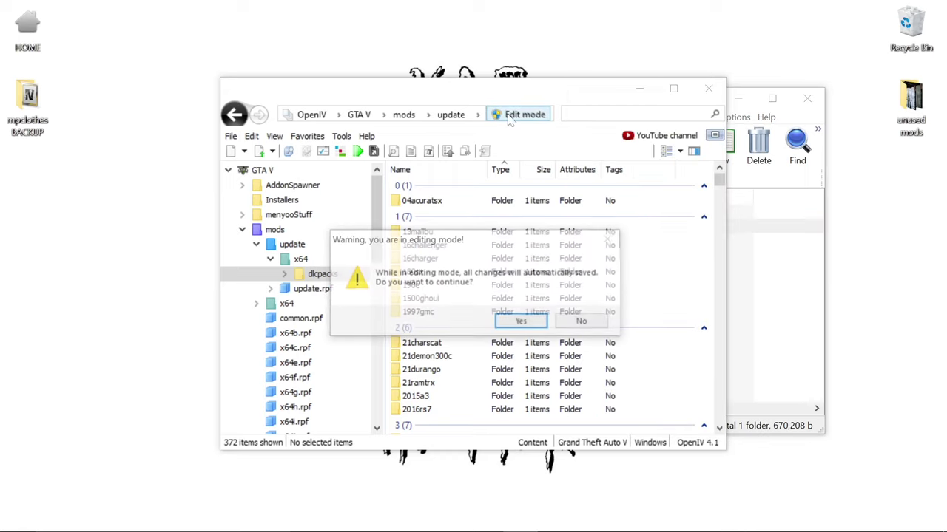
{"action": "left_click", "coordinate": [522, 322]}
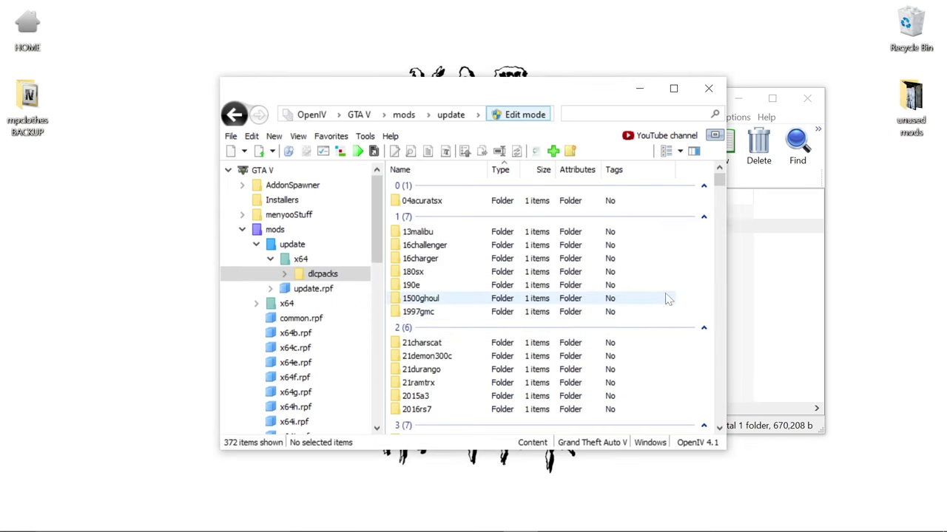
Drag the mpclothes folder from the WinRAR archive into OpenIV's dlcpacks list
{"action": "left_click", "coordinate": [763, 302]}
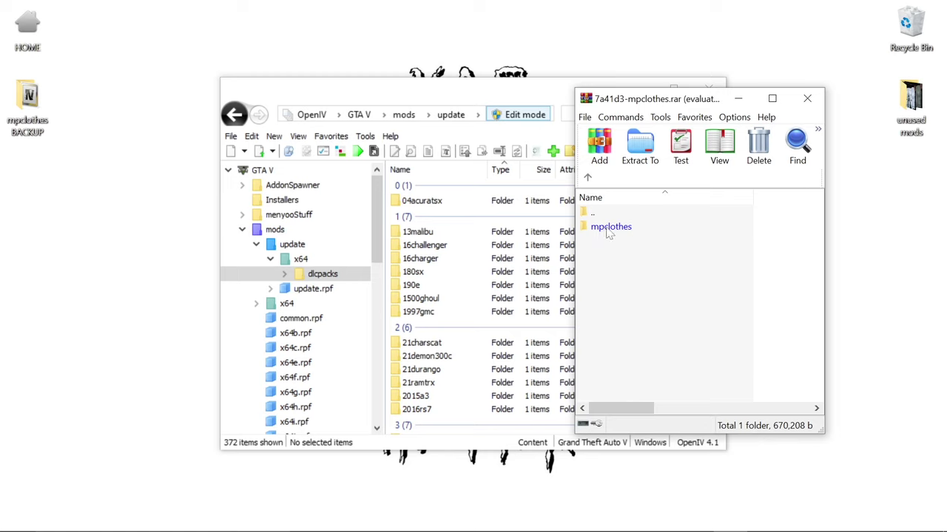
{"action": "left_click_drag", "start_coordinate": [607, 232], "coordinate": [494, 179]}
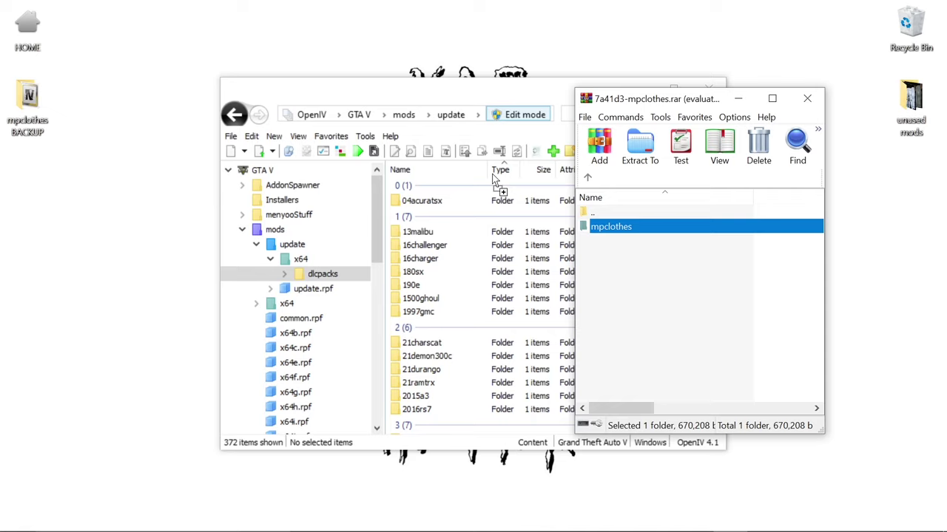
{"action": "left_click_drag", "start_coordinate": [494, 179], "coordinate": [494, 151]}
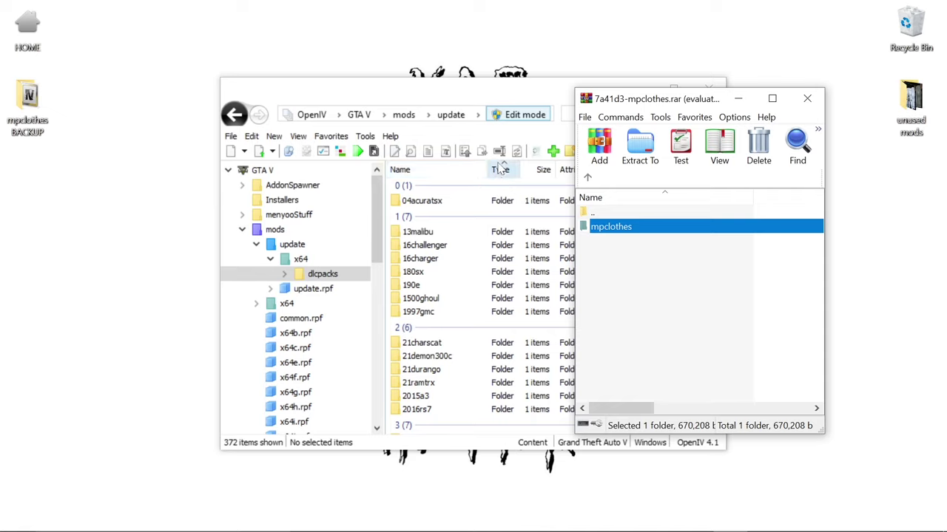
{"action": "left_click", "coordinate": [508, 93]}
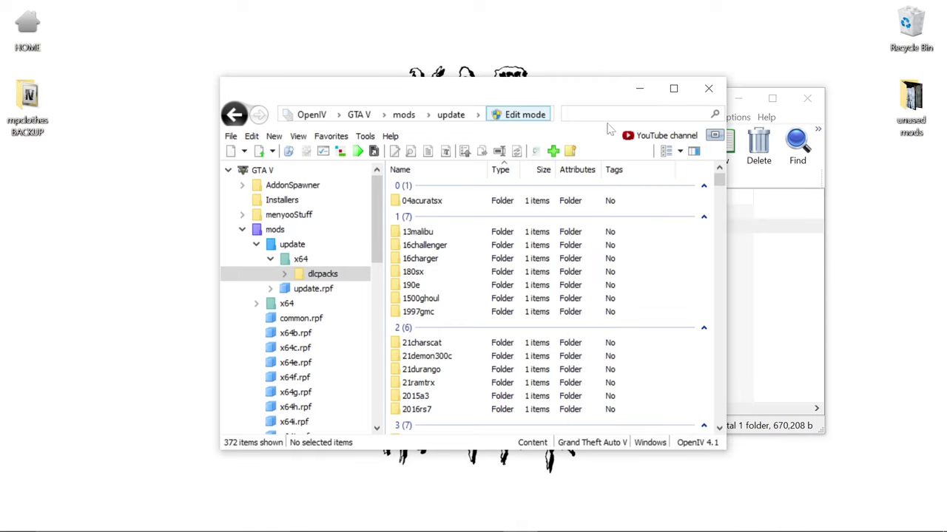
Filter dlcpacks by 'mpc' and open mpclothes to confirm it holds dlc.rpf
{"action": "type", "text": "mpc"}
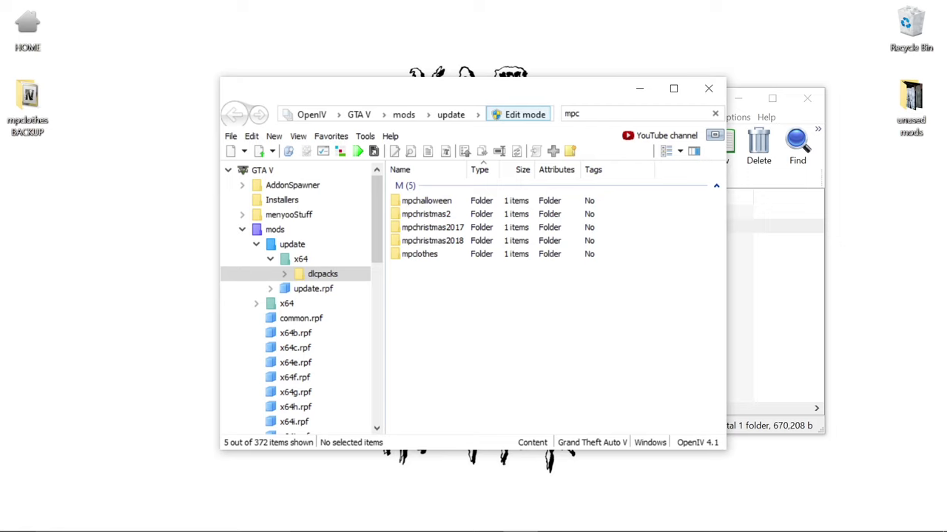
{"action": "double_click", "coordinate": [435, 254]}
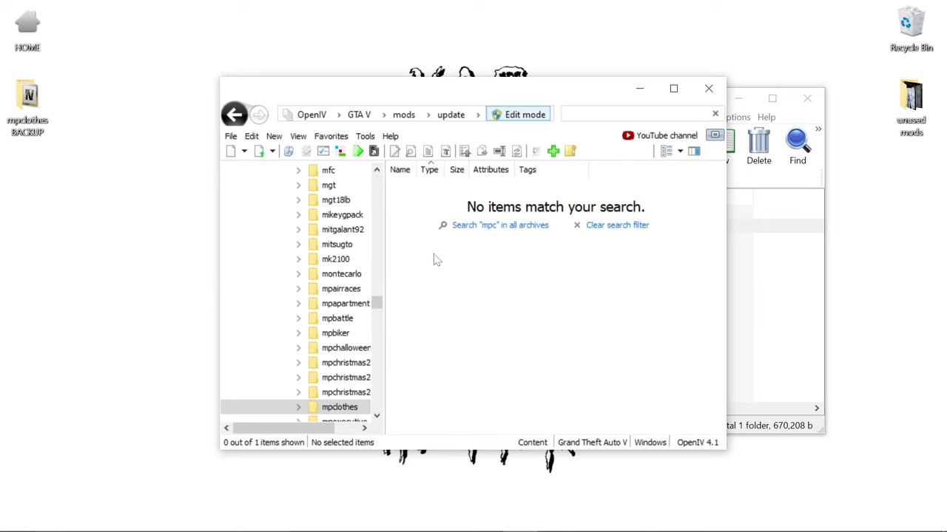
{"action": "left_click", "coordinate": [586, 226]}
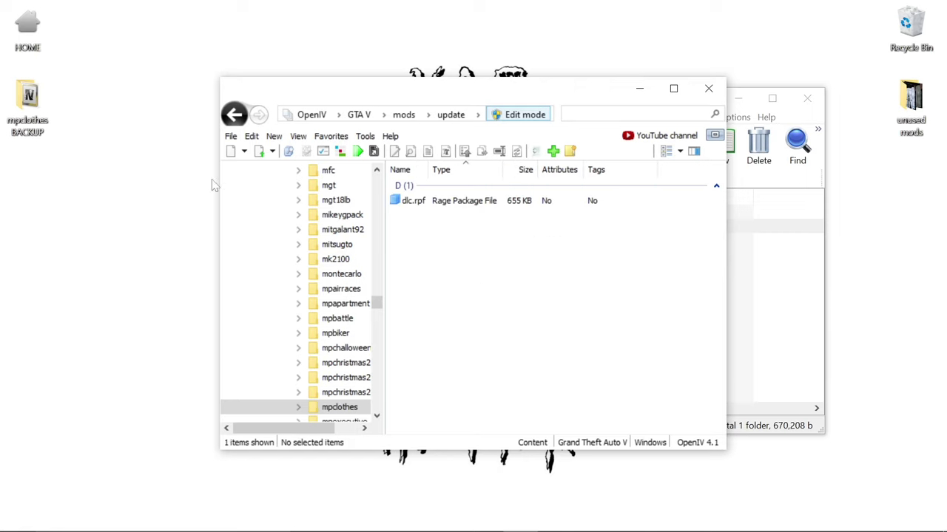
{"action": "scroll", "coordinate": [348, 257], "scroll_direction": "up", "scroll_amount": 5}
{"action": "scroll", "coordinate": [347, 256], "scroll_direction": "up", "scroll_amount": 20}
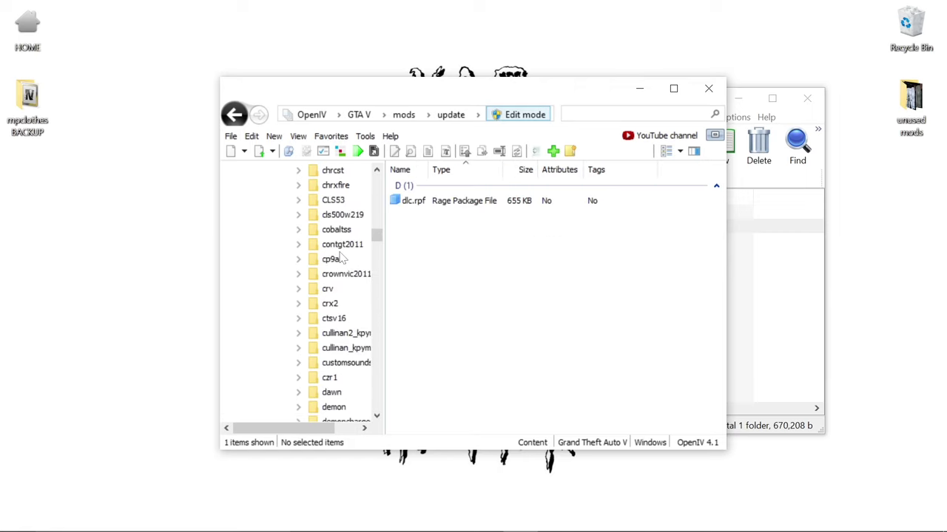
{"action": "scroll", "coordinate": [343, 258], "scroll_direction": "up", "scroll_amount": 20}
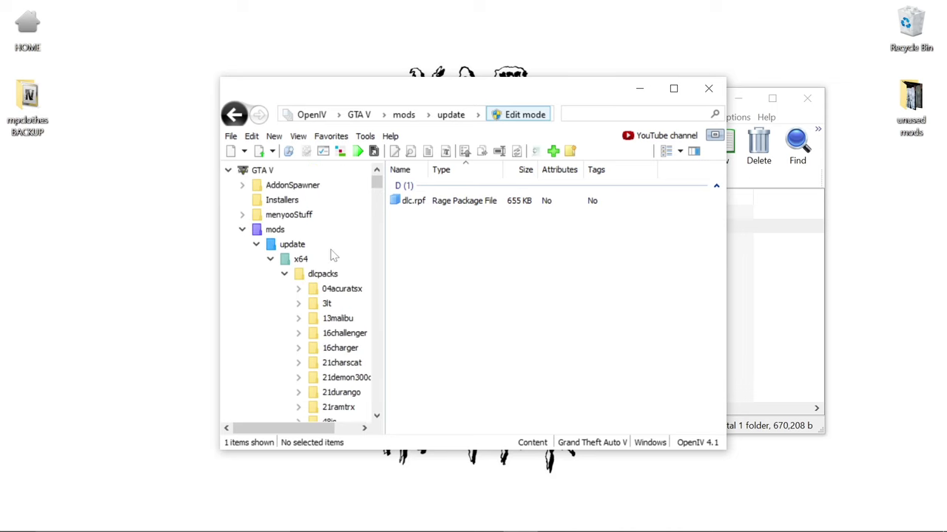
Navigate to mods\update\update.rpf\common\data and right-click dlclist.xml
{"action": "left_click", "coordinate": [272, 230]}
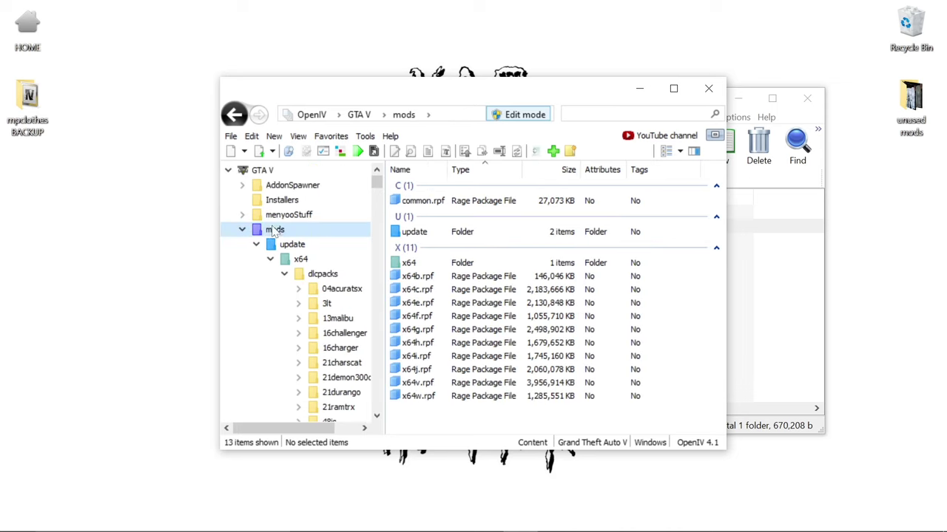
{"action": "left_click", "coordinate": [443, 206]}
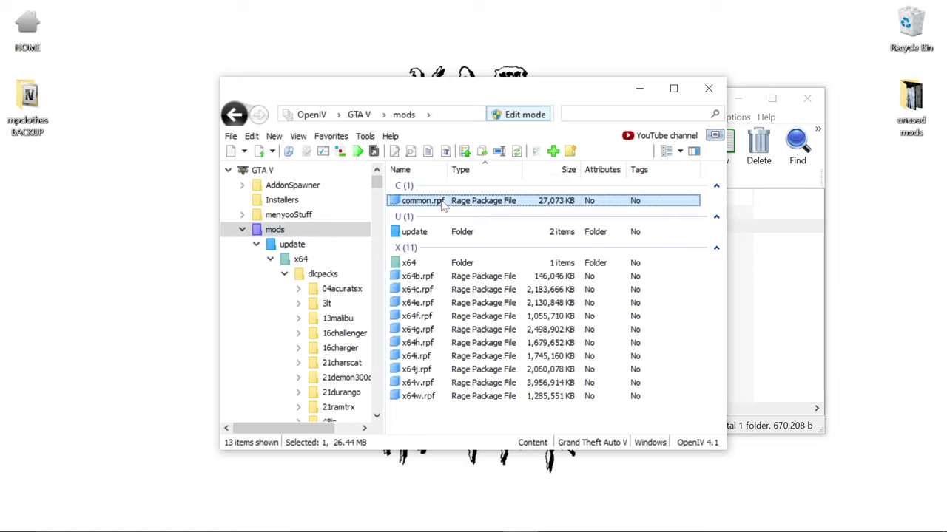
{"action": "double_click", "coordinate": [440, 229]}
{"action": "double_click", "coordinate": [447, 202]}
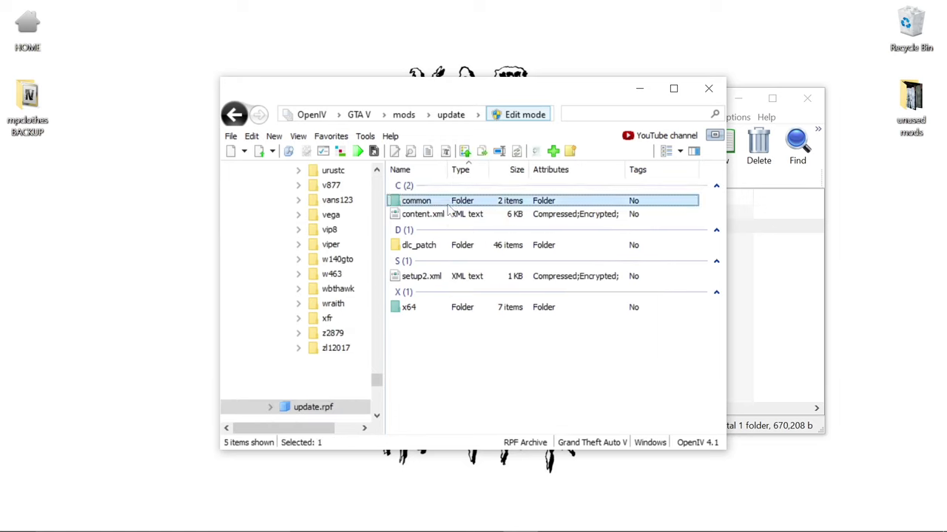
{"action": "double_click", "coordinate": [446, 204]}
{"action": "double_click", "coordinate": [453, 204]}
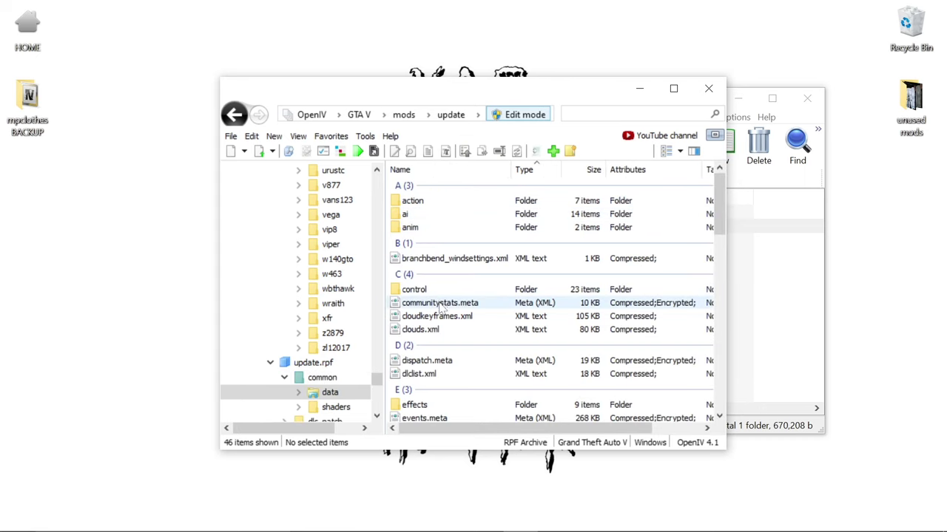
{"action": "scroll", "coordinate": [453, 215], "scroll_direction": "down", "scroll_amount": 4}
{"action": "scroll", "coordinate": [457, 290], "scroll_direction": "up", "scroll_amount": 2}
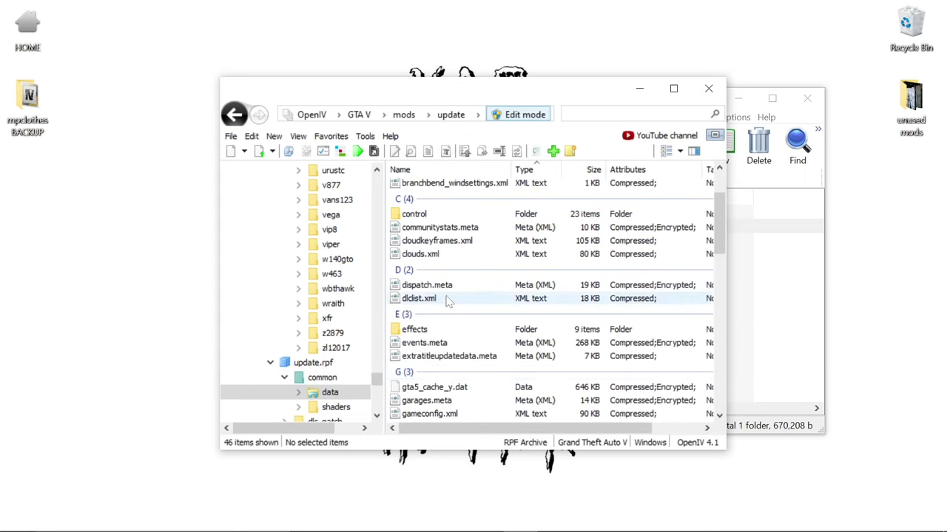
{"action": "right_click", "coordinate": [448, 301]}
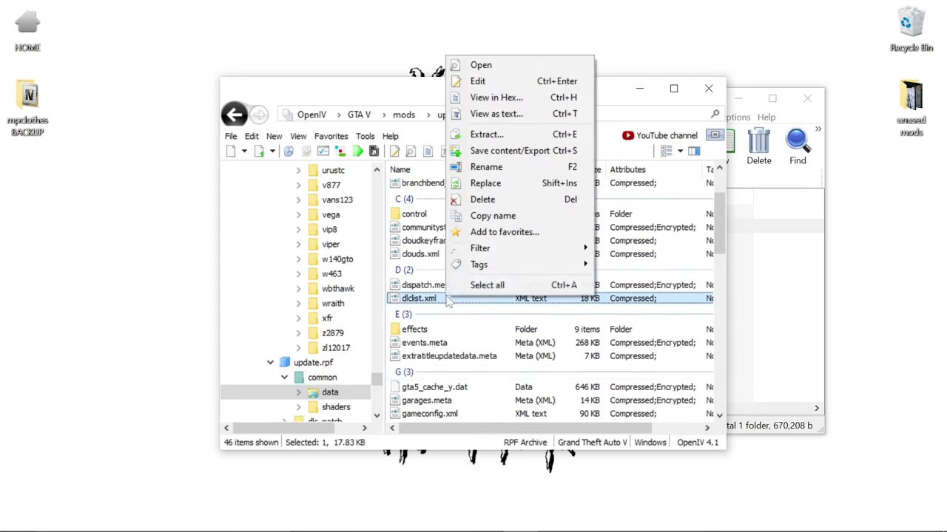
Edit dlclist.xml, duplicating the last shelby20 entry and renaming the copy to mpclothes
{"action": "left_click", "coordinate": [501, 81]}
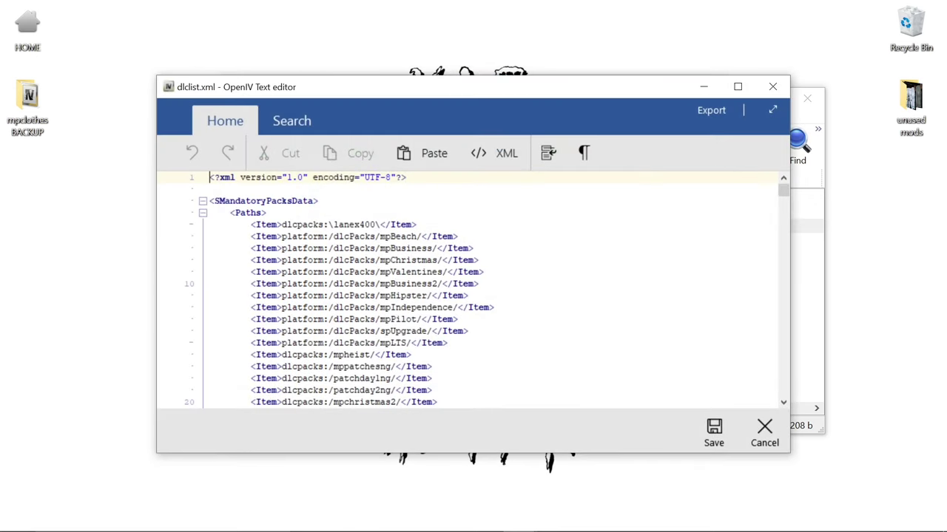
{"action": "left_click_drag", "start_coordinate": [783, 190], "coordinate": [783, 391]}
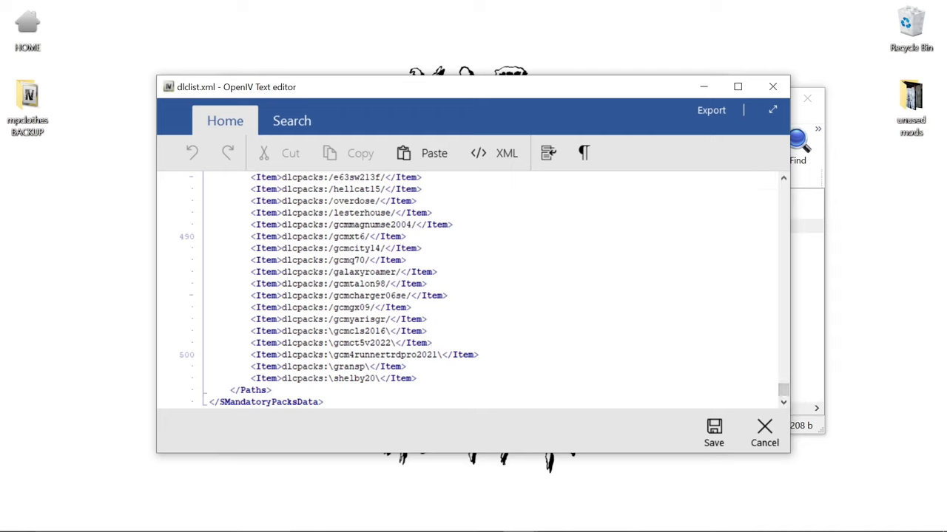
{"action": "left_click", "coordinate": [431, 377]}
{"action": "right_click", "coordinate": [431, 377]}
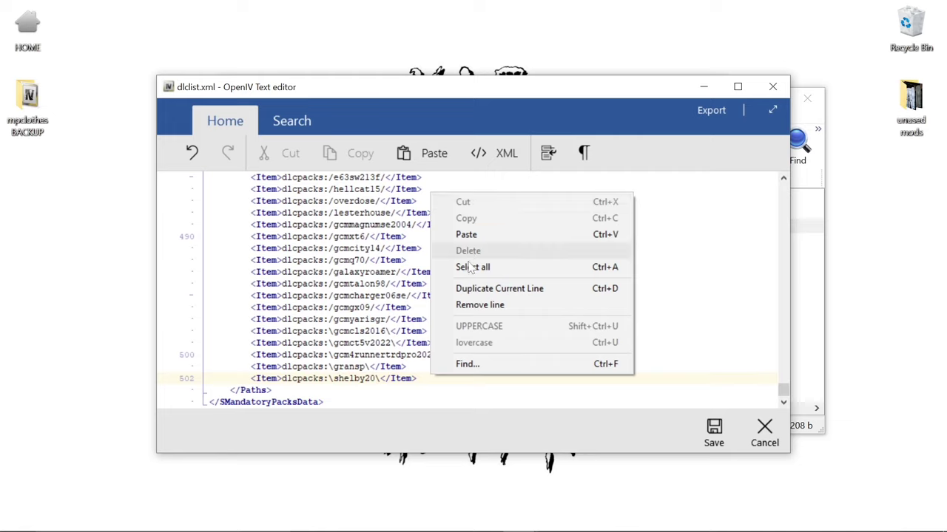
{"action": "left_click", "coordinate": [492, 289]}
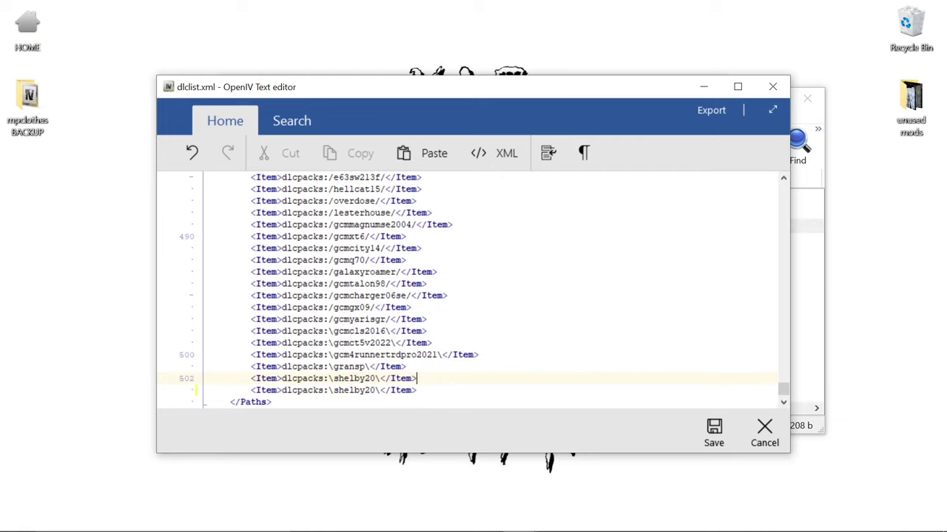
{"action": "left_click_drag", "start_coordinate": [375, 390], "coordinate": [355, 389]}
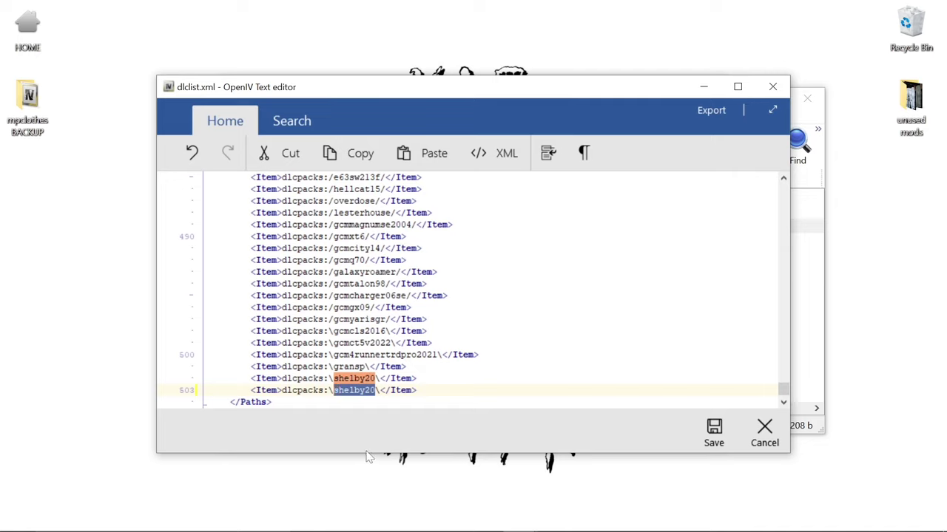
{"action": "type", "text": "mpclot"}
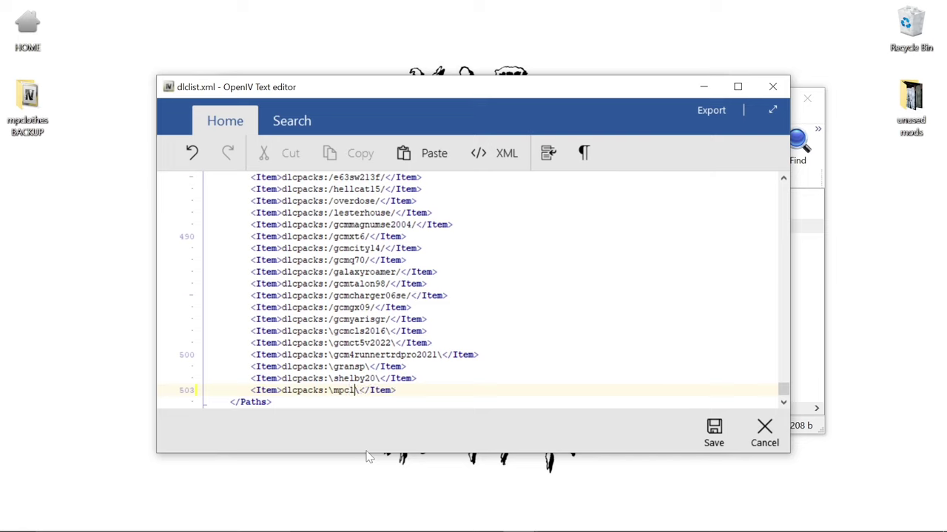
{"action": "type", "text": "hes"}
Check in WinRAR that the archive's folder is named mpclothes, then close the archive
{"action": "left_click", "coordinate": [815, 326]}
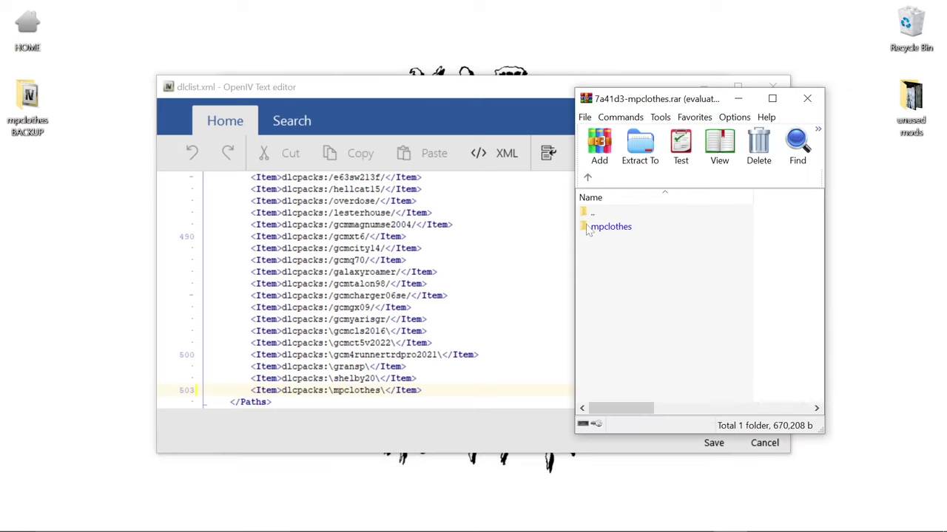
{"action": "double_click", "coordinate": [626, 232]}
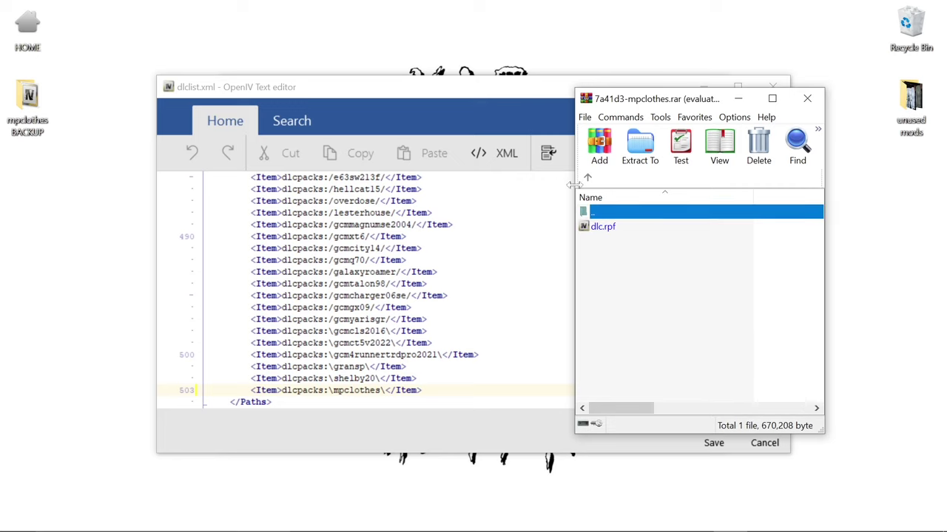
{"action": "left_click", "coordinate": [587, 179]}
{"action": "left_click", "coordinate": [623, 322]}
{"action": "left_click", "coordinate": [603, 228]}
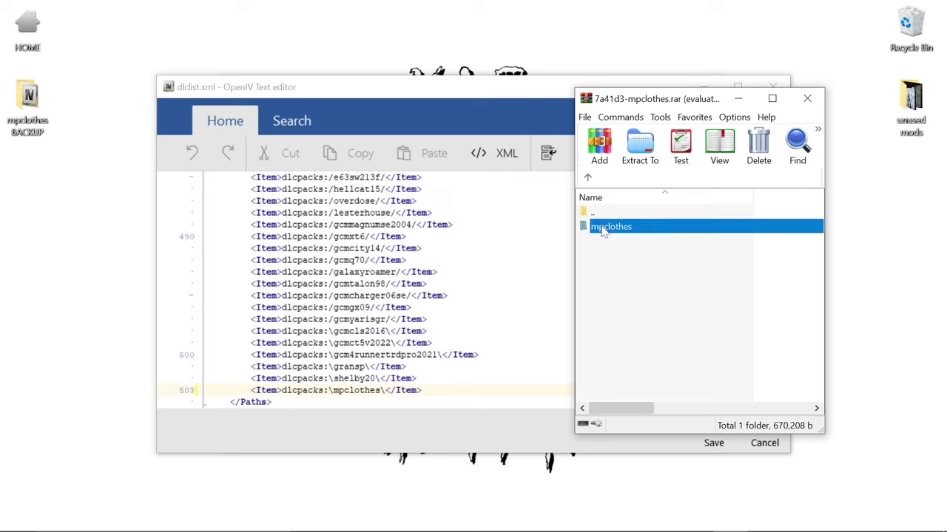
{"action": "right_click", "coordinate": [603, 230]}
{"action": "left_click", "coordinate": [648, 378]}
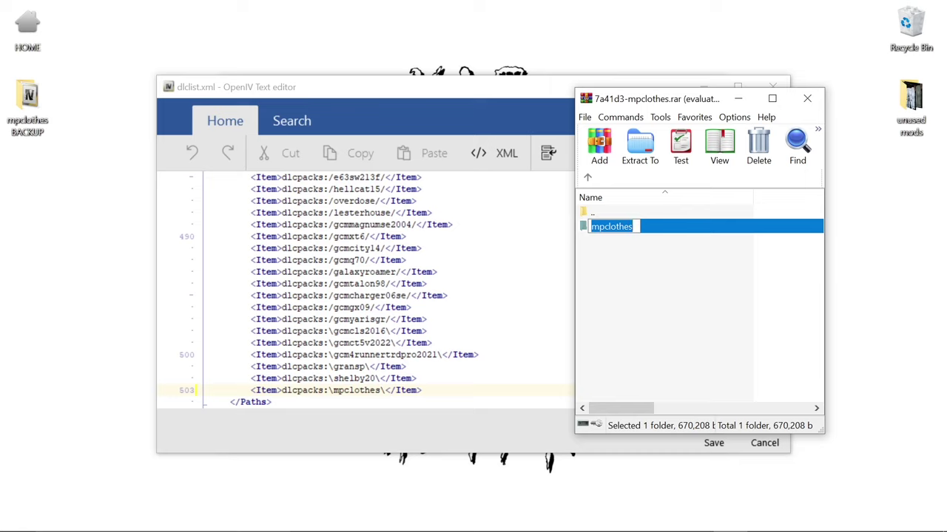
{"action": "left_click", "coordinate": [673, 346]}
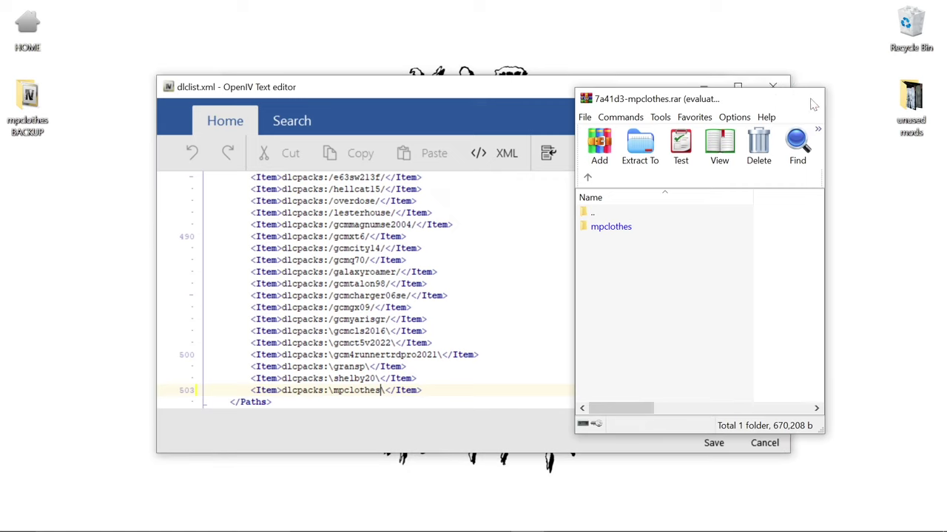
{"action": "left_click", "coordinate": [808, 101]}
Save the edited dlclist.xml in the text editor
{"action": "left_click", "coordinate": [724, 441]}
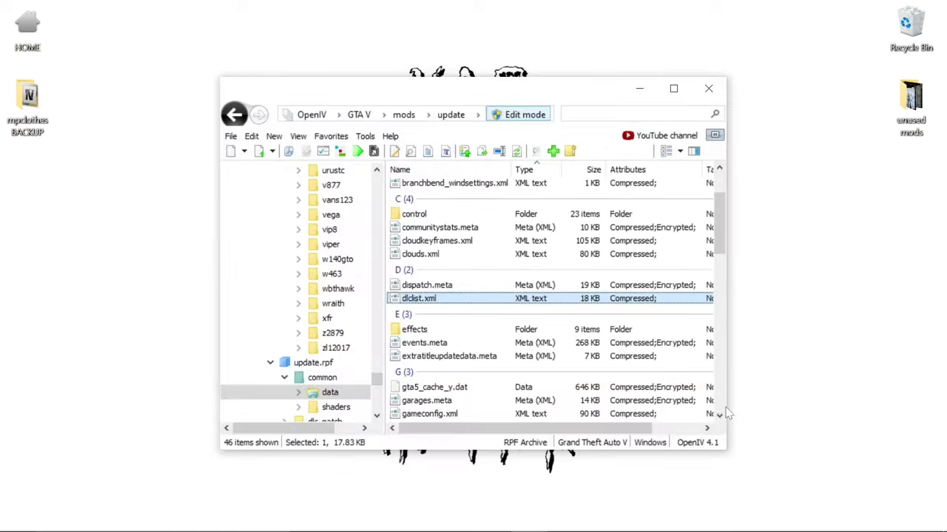
{"action": "scroll", "coordinate": [355, 307], "scroll_direction": "up", "scroll_amount": 10}
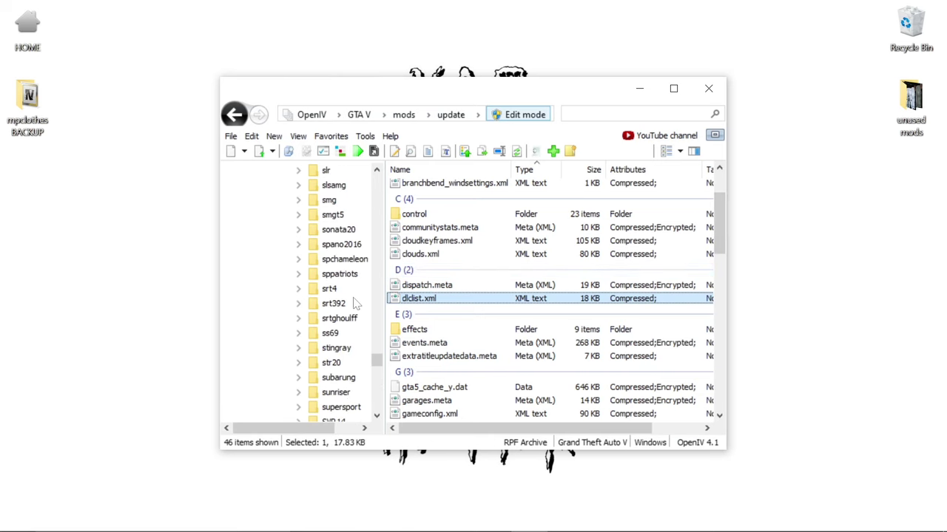
{"action": "left_click", "coordinate": [332, 138]}
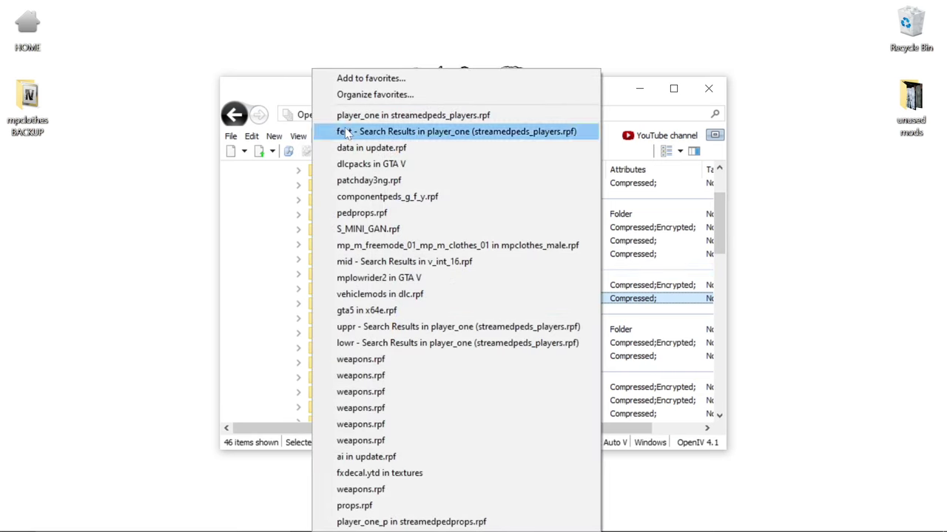
{"action": "left_click", "coordinate": [520, 6]}
Open the mpclothes folder under dlcpacks so its dlc.rpf is listed
{"action": "scroll", "coordinate": [323, 210], "scroll_direction": "up", "scroll_amount": 15}
{"action": "scroll", "coordinate": [323, 211], "scroll_direction": "up", "scroll_amount": 5}
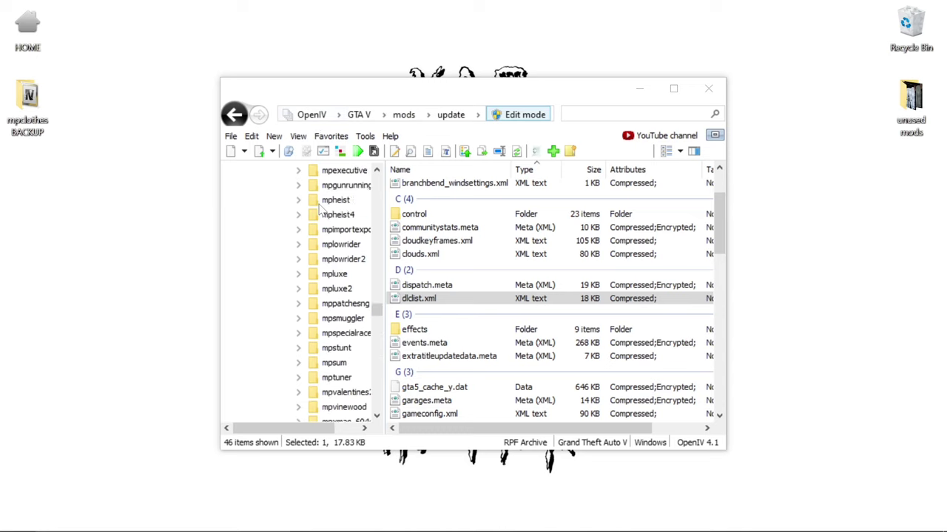
{"action": "scroll", "coordinate": [329, 209], "scroll_direction": "up", "scroll_amount": 1}
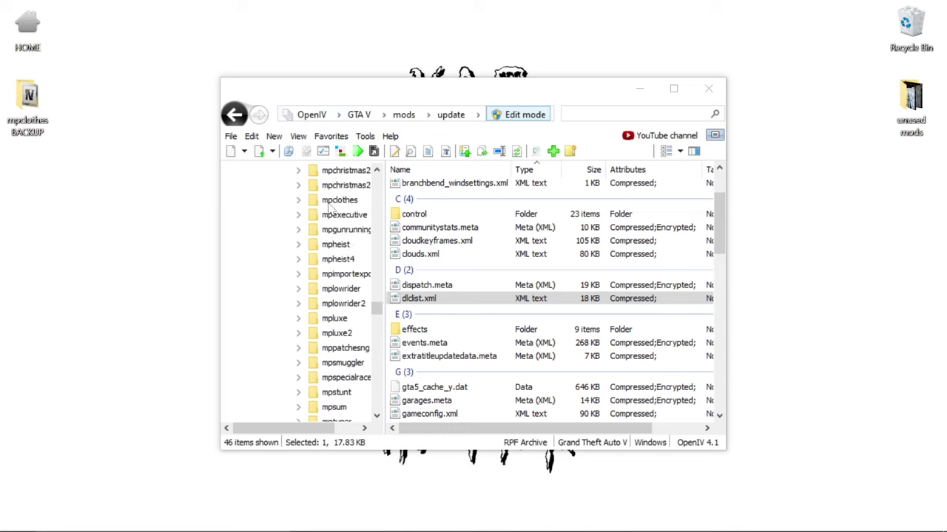
{"action": "scroll", "coordinate": [343, 338], "scroll_direction": "up", "scroll_amount": 2}
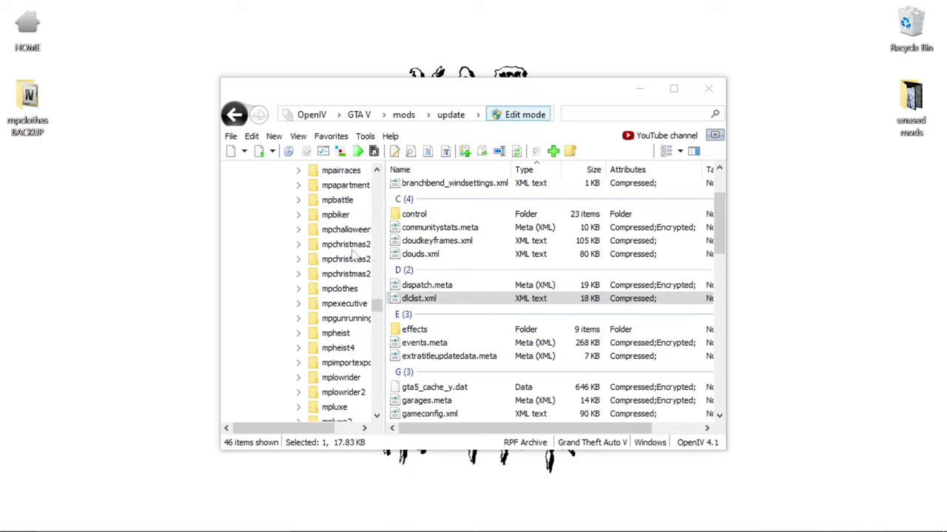
{"action": "left_click", "coordinate": [330, 292]}
Browse dlc.rpf > x64 > models > cdimages > mpclothes_male.rpf > mp_m_freemode_01_mp_m_clothes_01 and preview jbib_000_u.ydd
{"action": "double_click", "coordinate": [532, 202]}
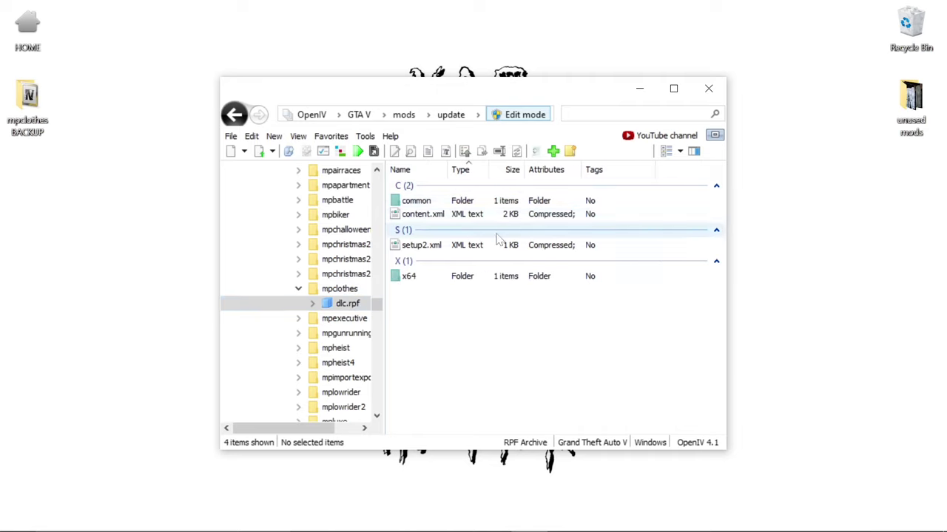
{"action": "double_click", "coordinate": [454, 276]}
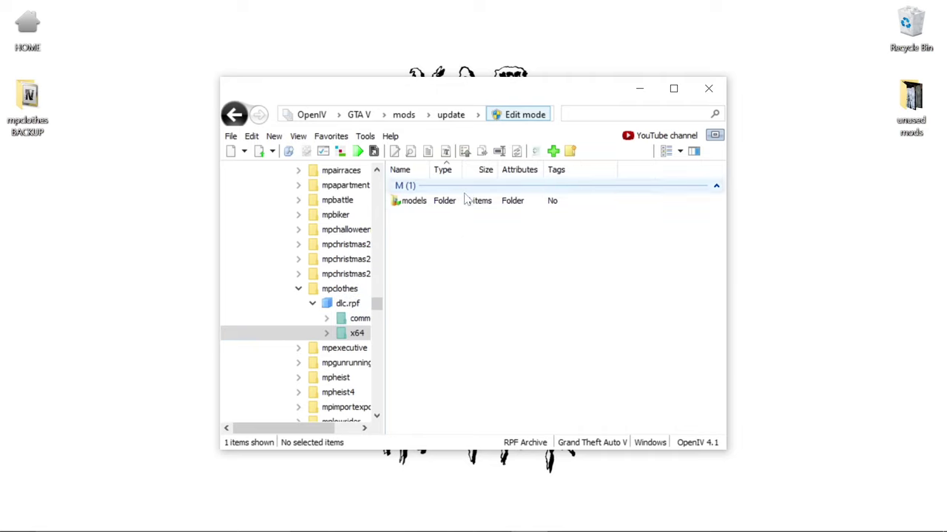
{"action": "double_click", "coordinate": [457, 203]}
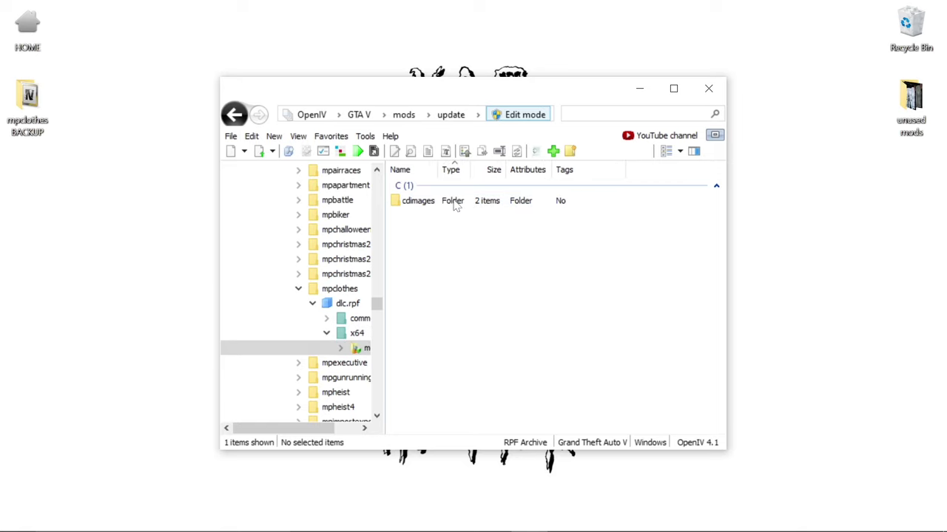
{"action": "double_click", "coordinate": [456, 207]}
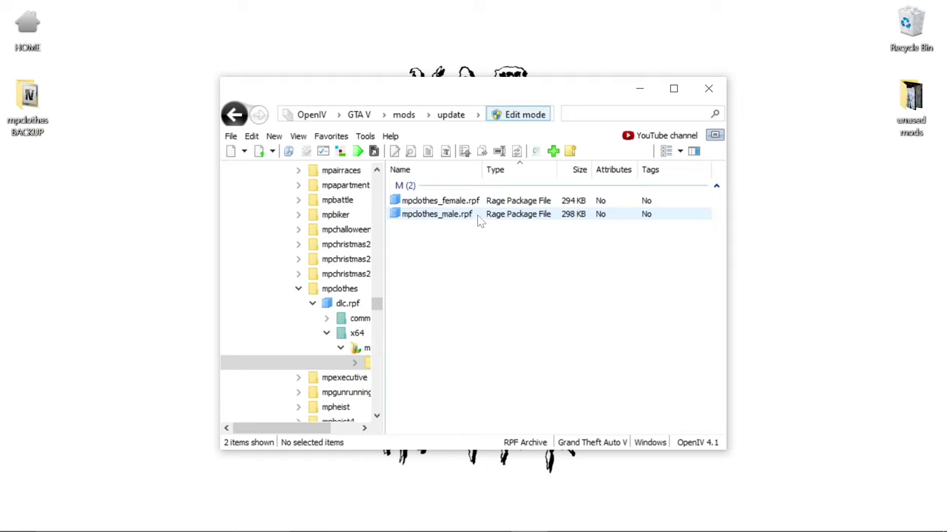
{"action": "double_click", "coordinate": [478, 214]}
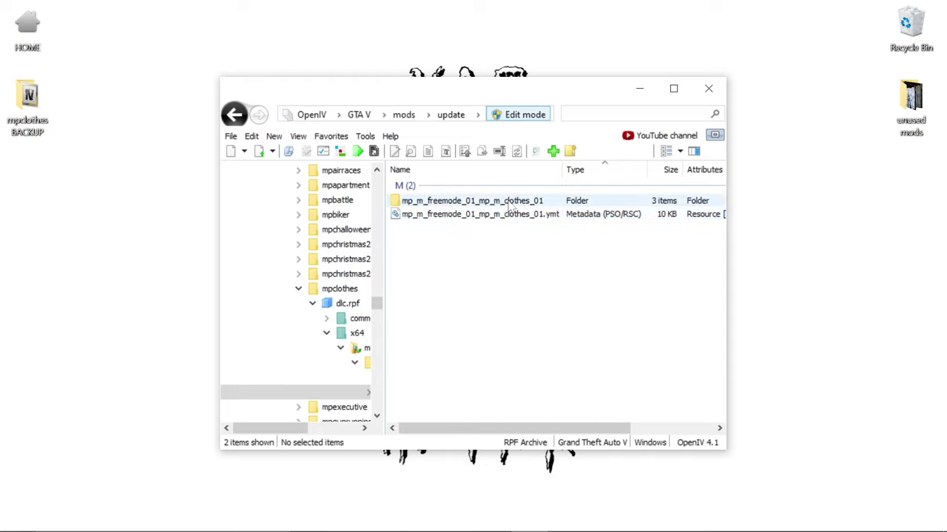
{"action": "double_click", "coordinate": [510, 202]}
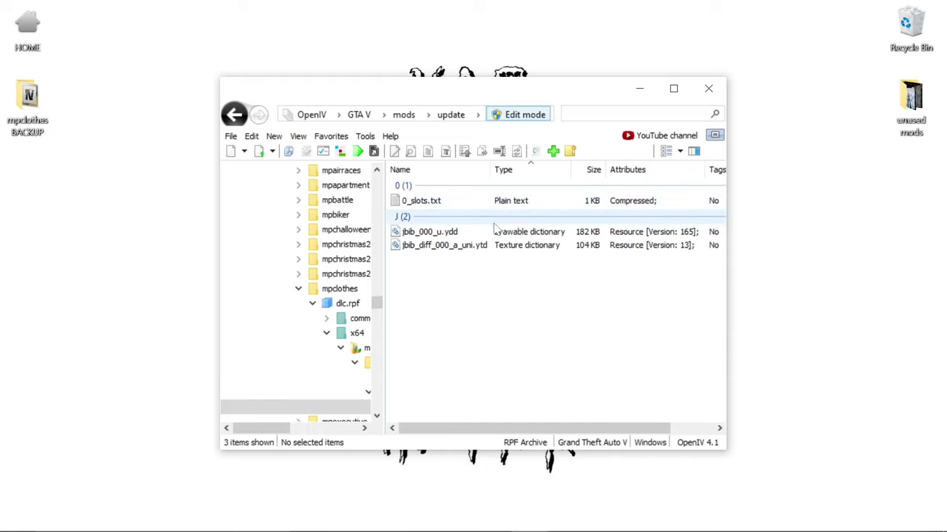
{"action": "double_click", "coordinate": [522, 231]}
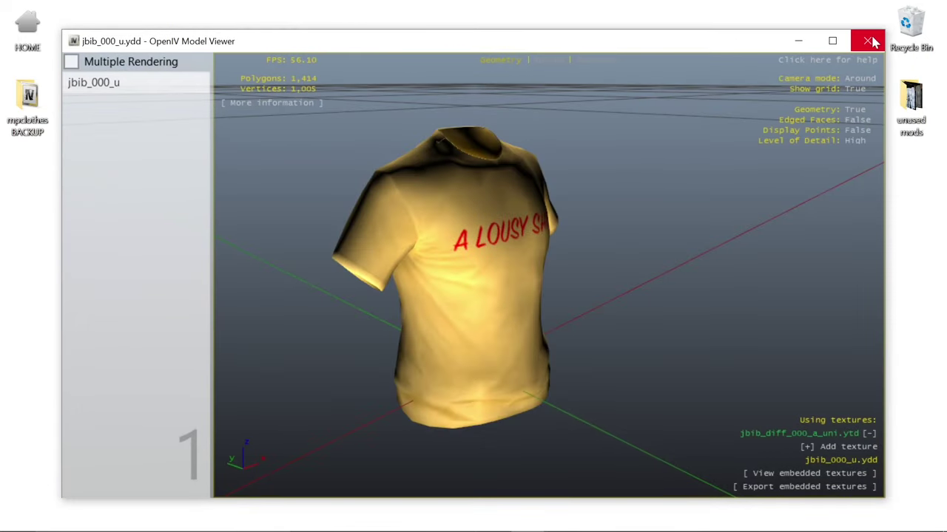
Delete jbib_000_u.ydd and jbib_diff_000_a_uni.ytd, then switch to the browser
{"action": "left_click", "coordinate": [868, 41]}
{"action": "left_click_drag", "start_coordinate": [478, 278], "coordinate": [623, 236]}
{"action": "right_click", "coordinate": [623, 235]}
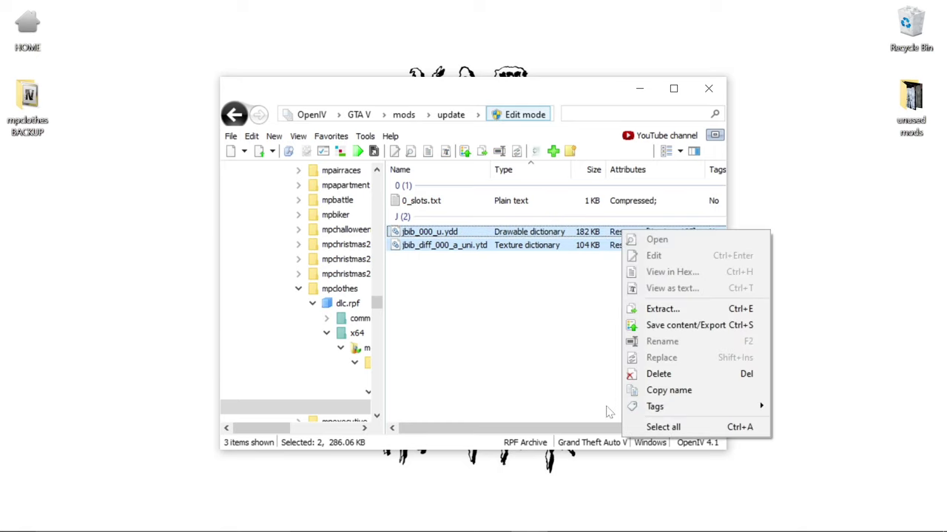
{"action": "left_click", "coordinate": [633, 375]}
{"action": "left_click", "coordinate": [534, 323]}
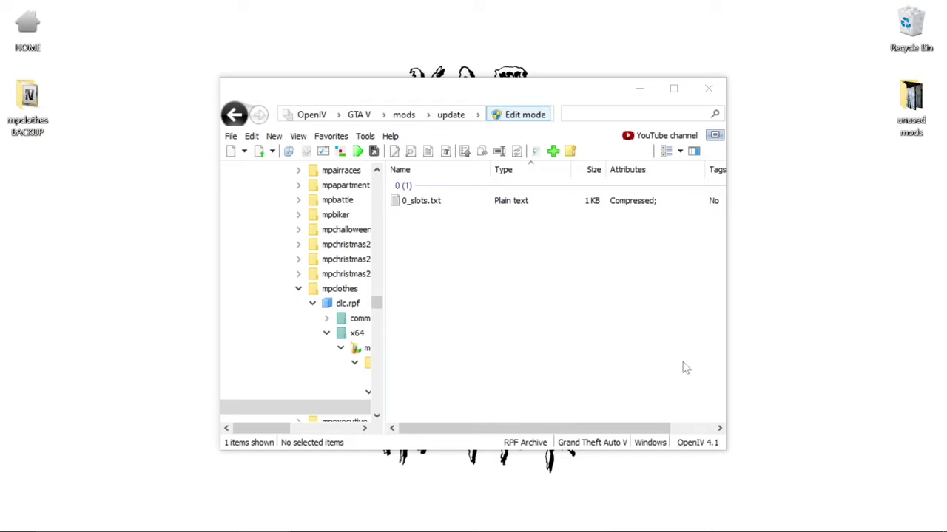
{"action": "mouse_move", "coordinate": [566, 527]}
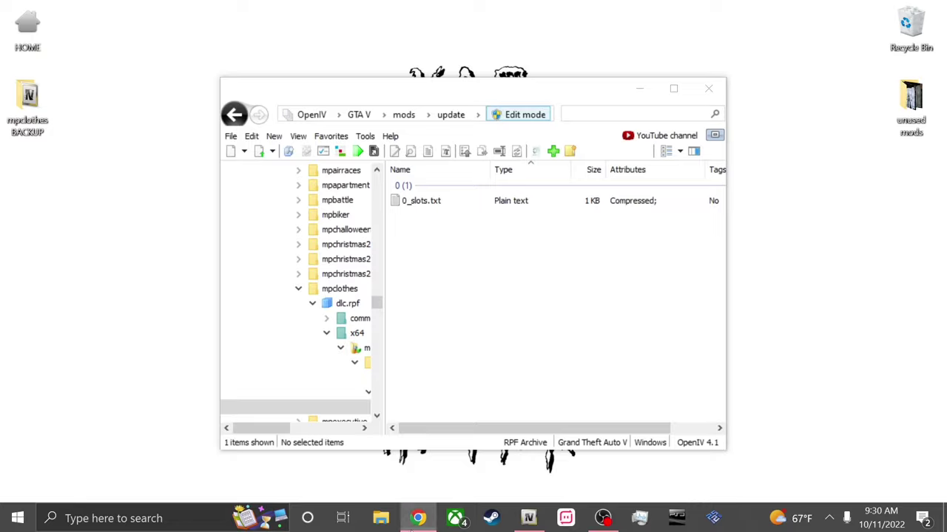
{"action": "left_click", "coordinate": [417, 518]}
Open GTA5-Mods' Player category and go to page 2 of its mod listings
{"action": "scroll", "coordinate": [443, 126], "scroll_direction": "down", "scroll_amount": 3}
{"action": "scroll", "coordinate": [478, 122], "scroll_direction": "up", "scroll_amount": 3}
{"action": "left_click", "coordinate": [496, 186]}
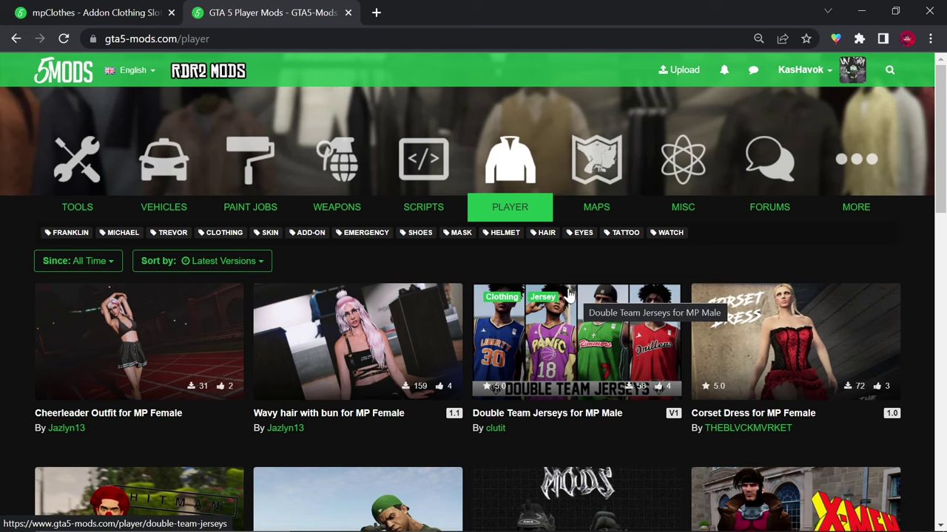
{"action": "scroll", "coordinate": [569, 294], "scroll_direction": "down", "scroll_amount": 5}
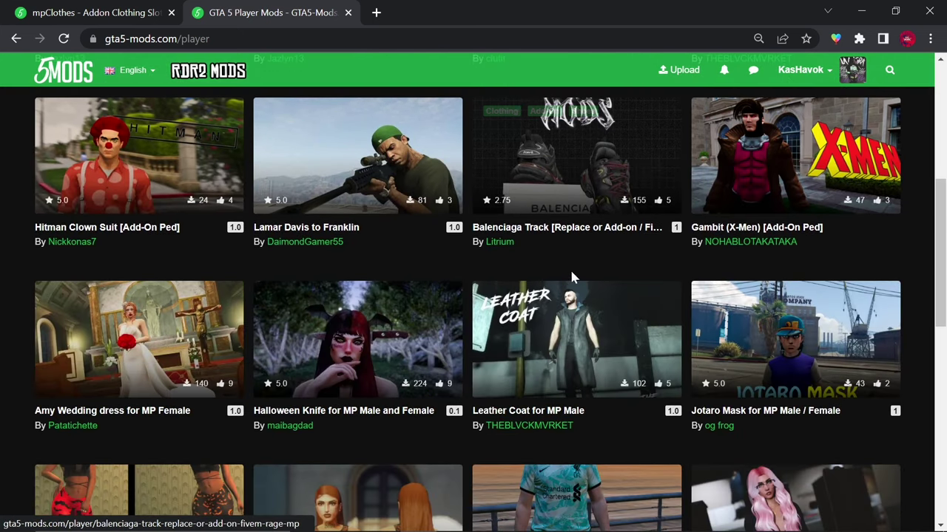
{"action": "scroll", "coordinate": [574, 252], "scroll_direction": "down", "scroll_amount": 3}
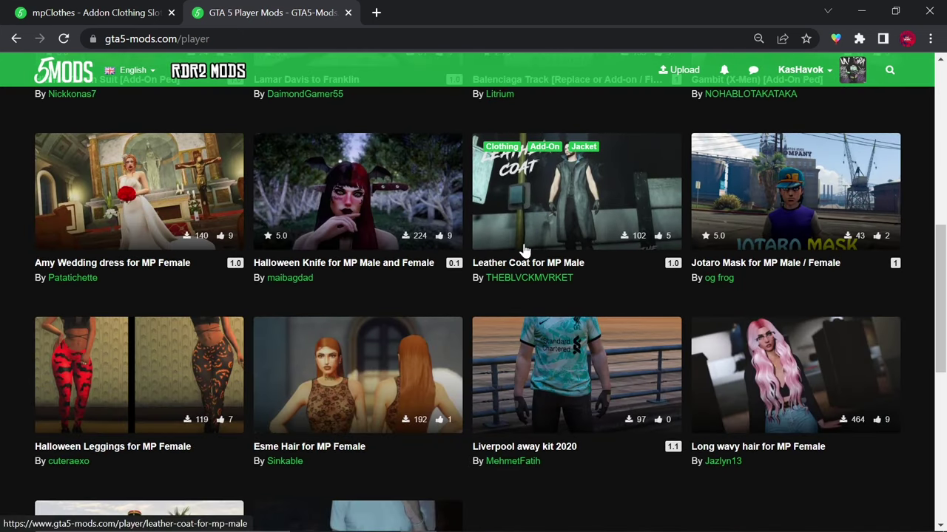
{"action": "scroll", "coordinate": [528, 246], "scroll_direction": "down", "scroll_amount": 2}
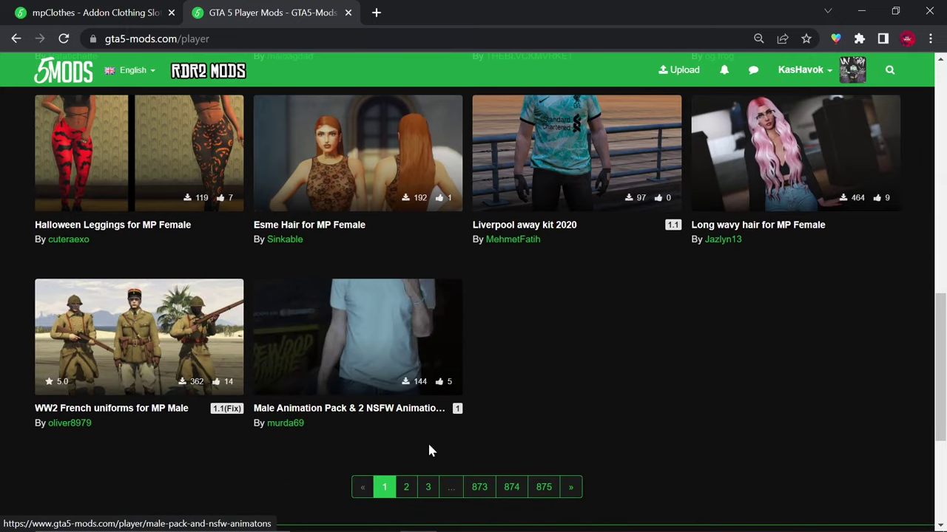
{"action": "left_click", "coordinate": [403, 487]}
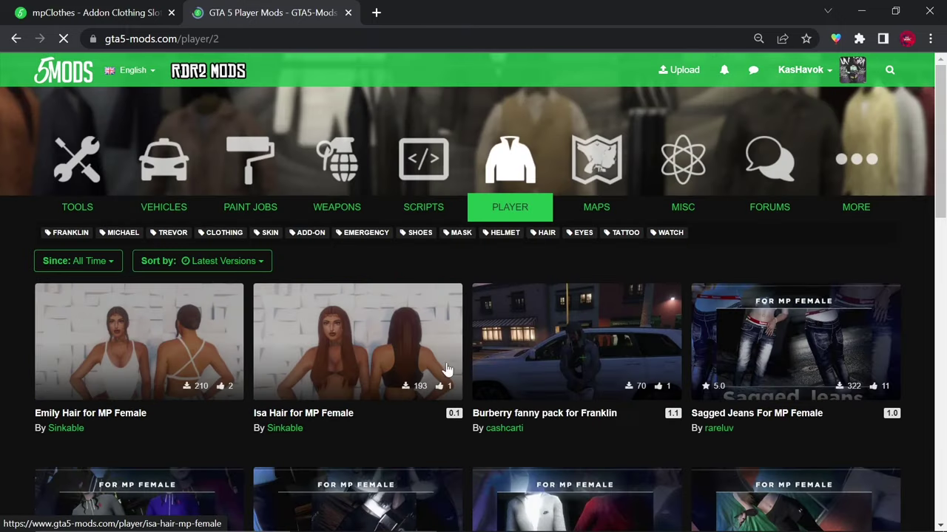